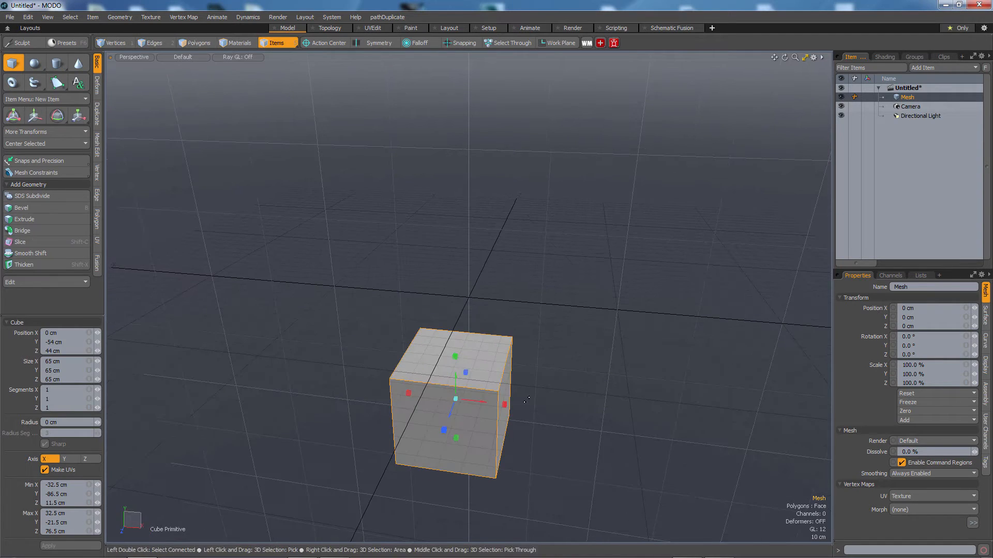
- Move all of the cube's polygons off the world origin and return to item mode
{"action": "key", "text": "space"}
{"action": "key", "text": "3"}
{"action": "double_click", "coordinate": [498, 405]}
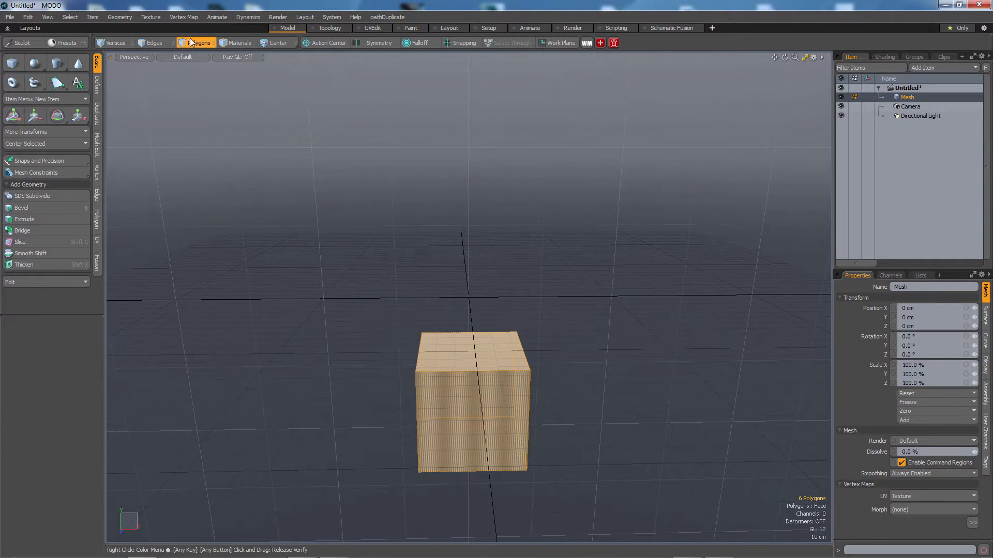
{"action": "key", "text": "w"}
{"action": "left_click_drag", "start_coordinate": [698, 466], "coordinate": [548, 310], "text": "alt"}
{"action": "left_click_drag", "start_coordinate": [481, 437], "coordinate": [569, 468]}
{"action": "key", "text": "5"}
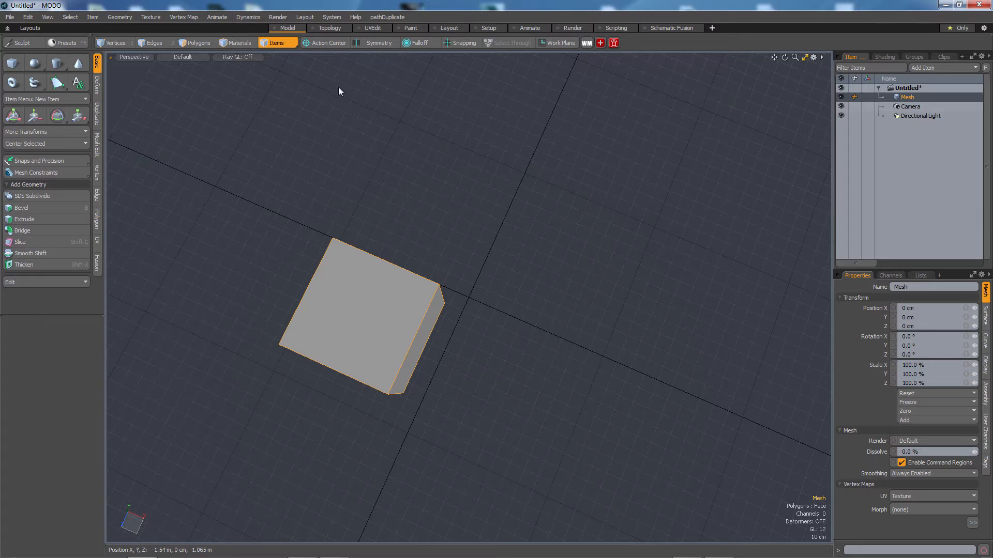
{"action": "key", "text": "shift+v"}
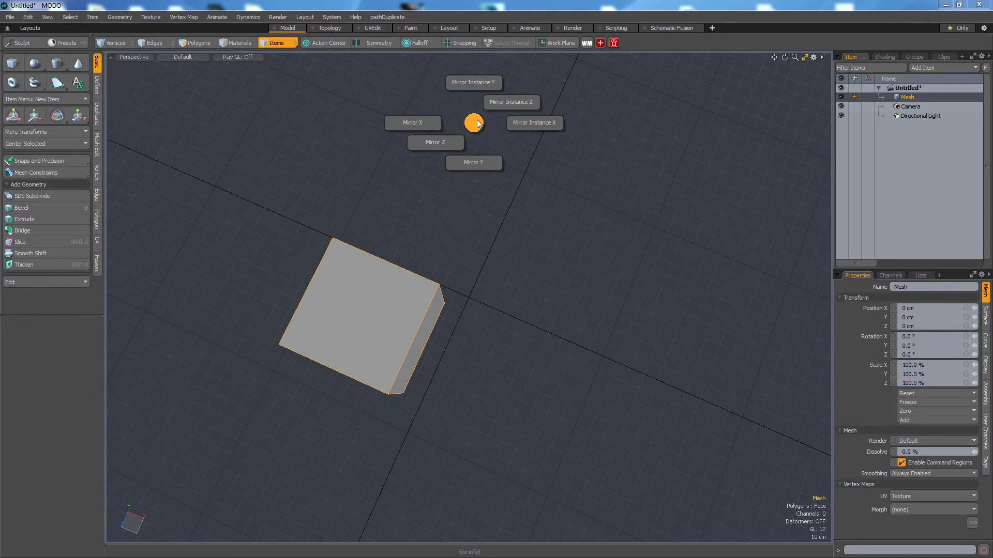
{"action": "key", "text": "shift+v"}
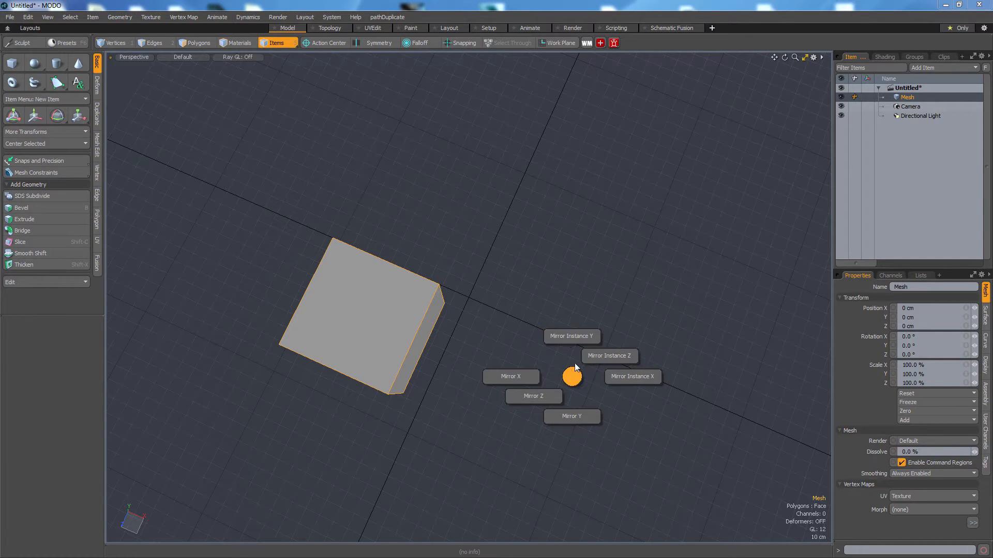
{"action": "left_click", "coordinate": [575, 381]}
- Compare the cube's geometry with its item center by alternating between item and center selection modes
{"action": "left_click_drag", "start_coordinate": [560, 385], "coordinate": [466, 305], "text": "alt"}
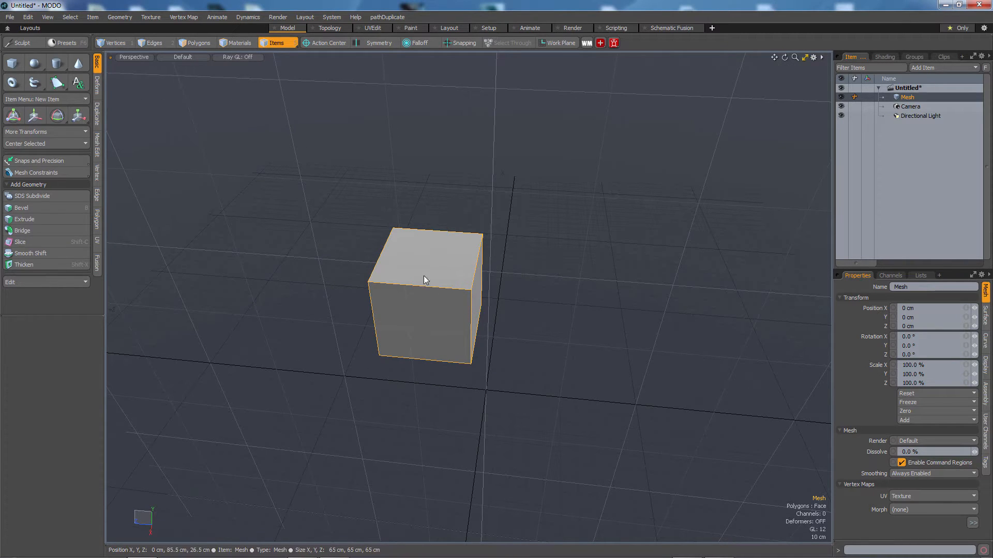
{"action": "left_click", "coordinate": [286, 42]}
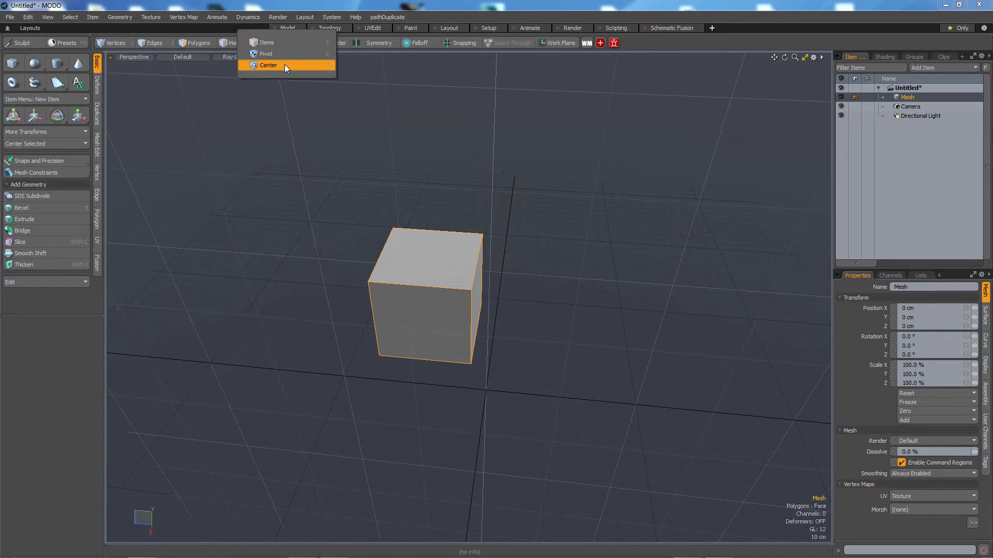
{"action": "left_click", "coordinate": [284, 65]}
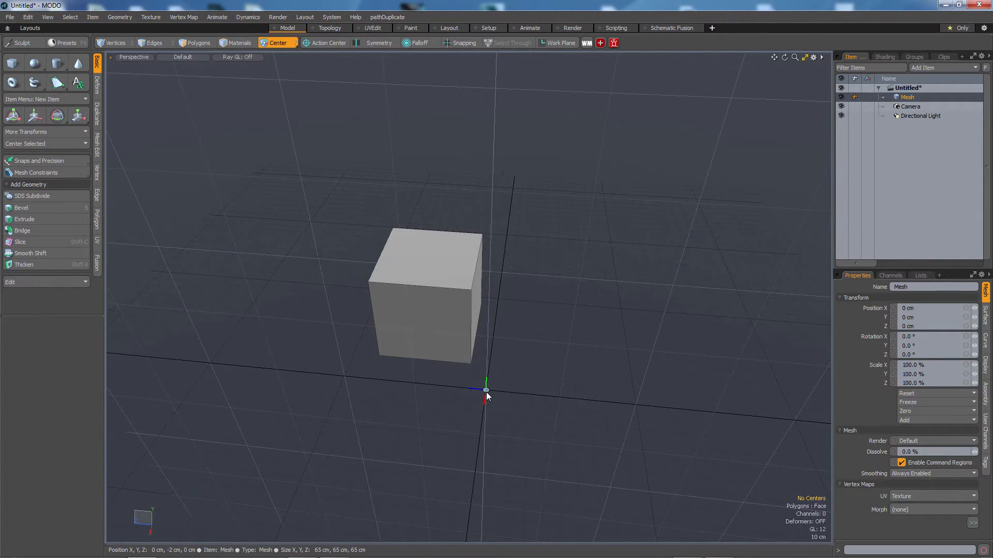
{"action": "key", "text": "5"}
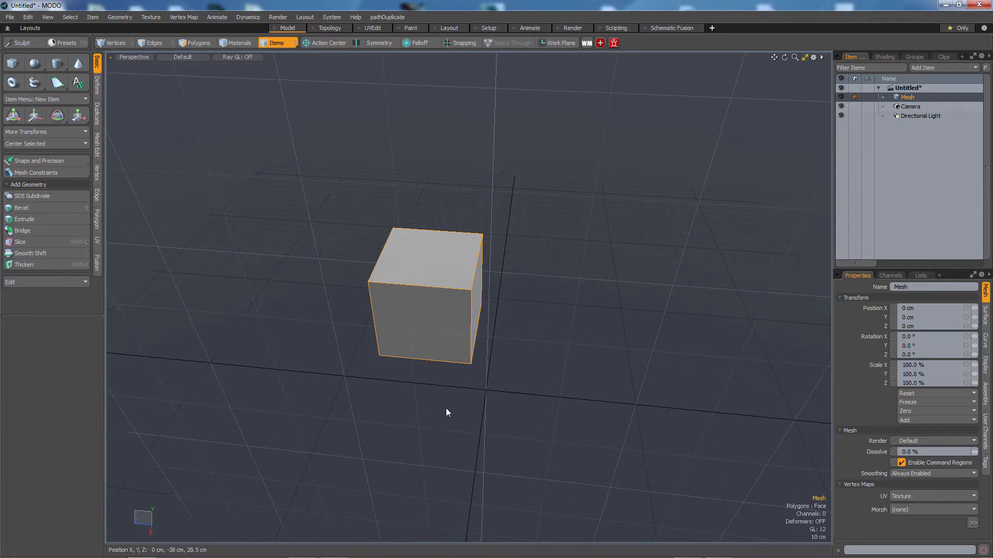
{"action": "key", "text": "7"}
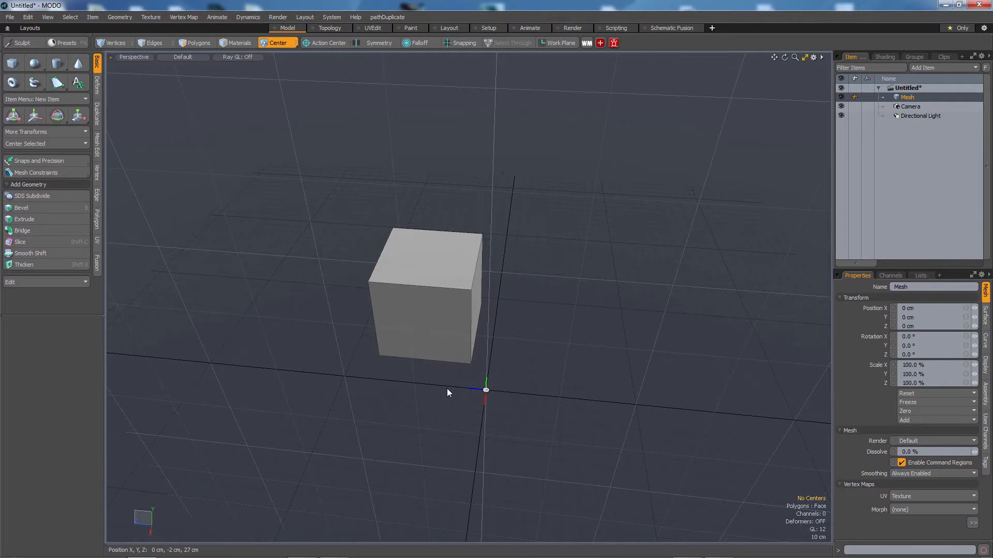
{"action": "key", "text": "5"}
{"action": "key", "text": "7"}
{"action": "key", "text": "5"}
{"action": "key", "text": "7"}
{"action": "key", "text": "5"}
{"action": "key", "text": "7"}
{"action": "key", "text": "5"}
{"action": "key", "text": "7"}
{"action": "key", "text": "5"}
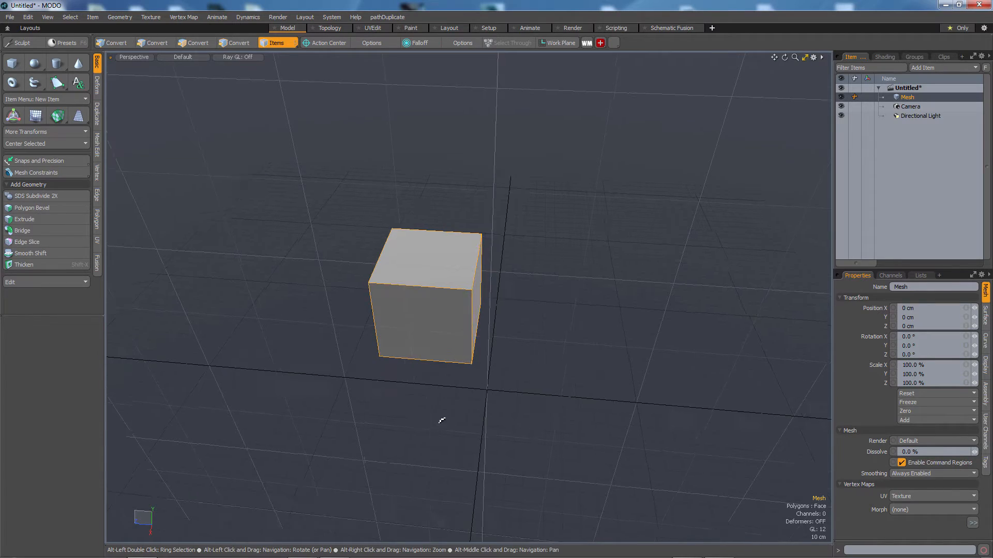
- Create a mirrored instance of the cube across X, and clear the selection
{"action": "left_click_drag", "start_coordinate": [439, 419], "coordinate": [501, 428], "text": "alt"}
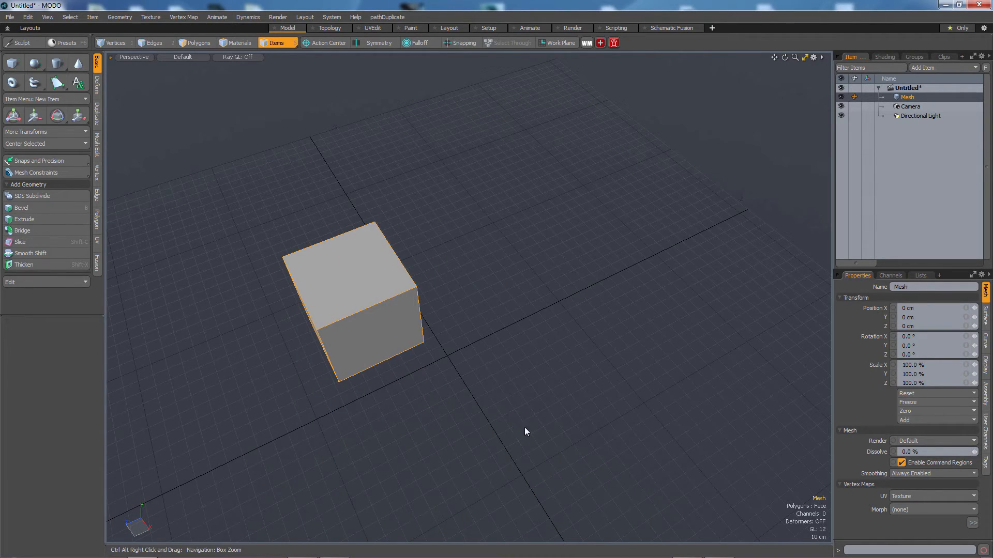
{"action": "key", "text": "ctrl+alt+v"}
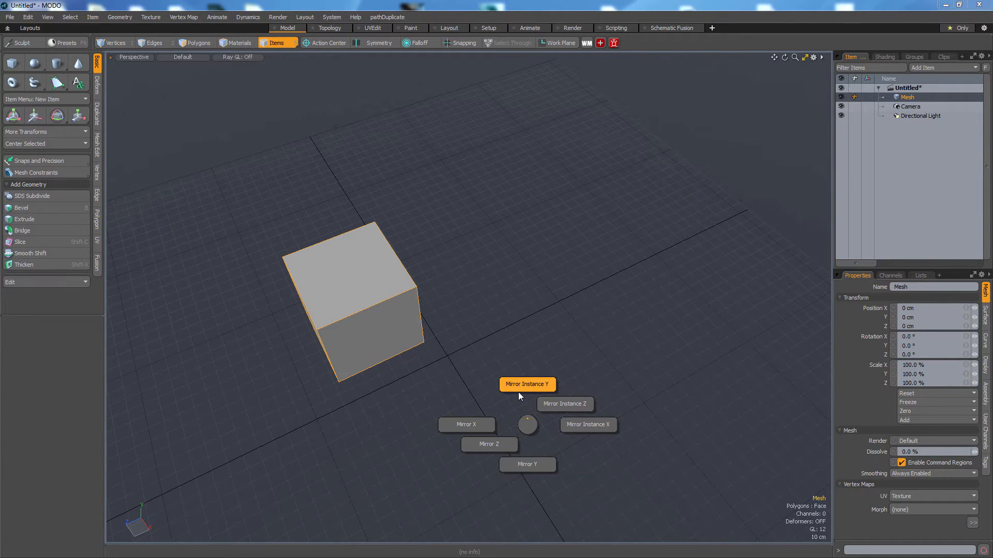
{"action": "left_click", "coordinate": [572, 423]}
{"action": "left_click_drag", "start_coordinate": [406, 467], "coordinate": [535, 413], "text": "alt"}
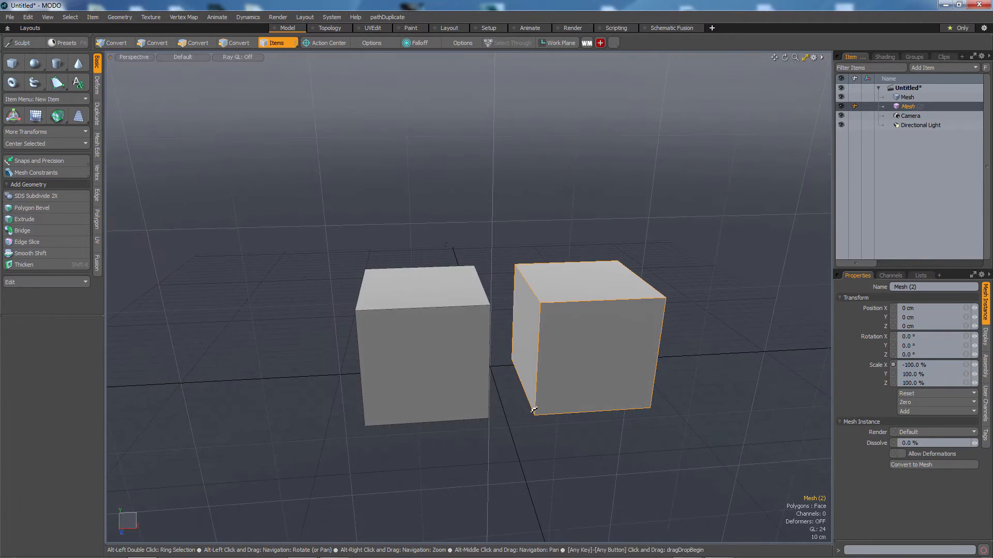
{"action": "left_click", "coordinate": [558, 478]}
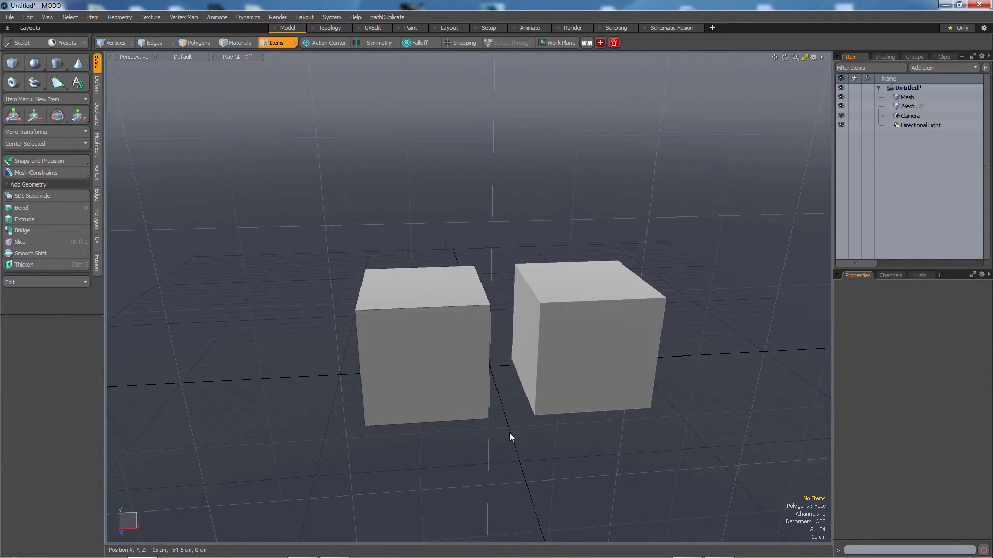
- Try moving the original cube's top polygon along Y, and undo the move
{"action": "key", "text": "3"}
{"action": "left_click", "coordinate": [449, 286]}
{"action": "key", "text": "w"}
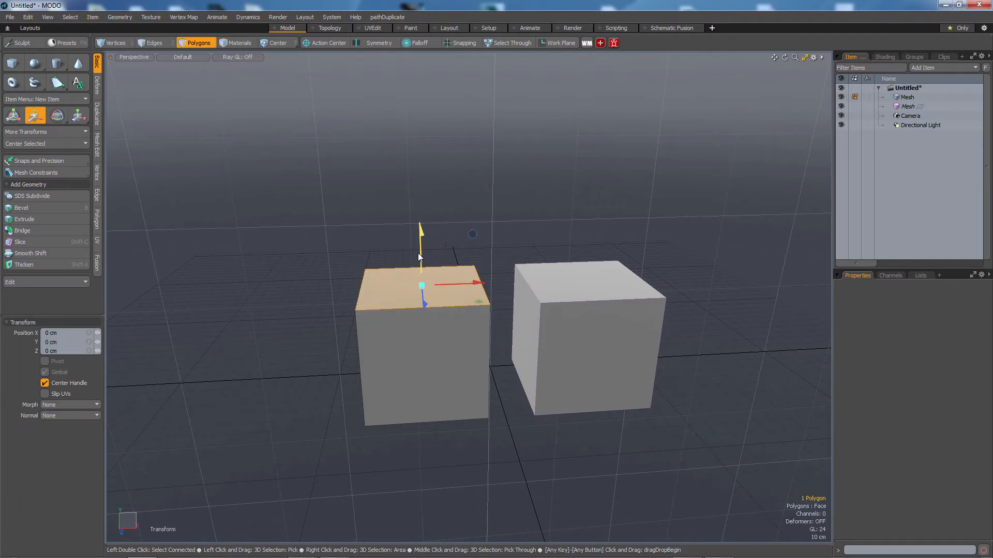
{"action": "left_click_drag", "start_coordinate": [419, 258], "coordinate": [420, 288]}
{"action": "key", "text": "ctrl+z"}
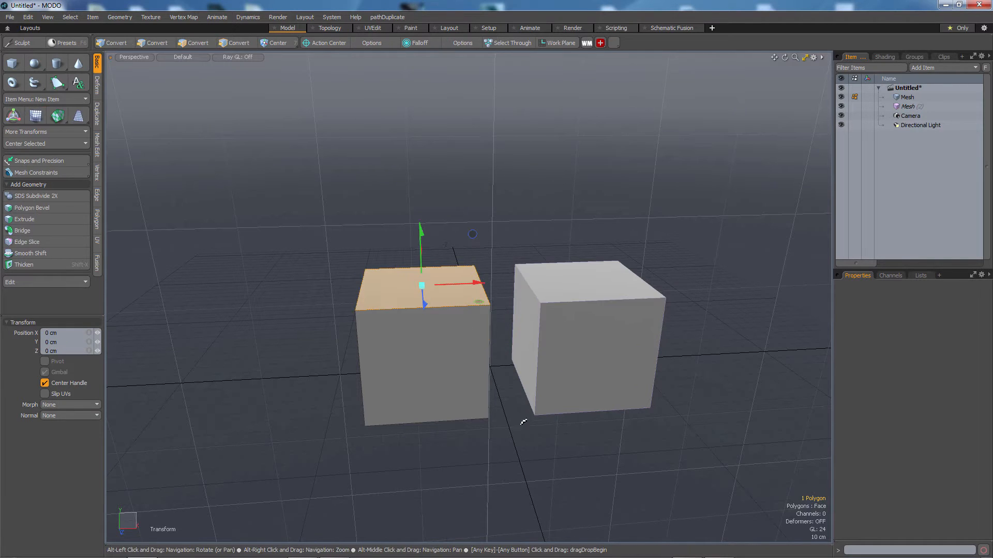
- Examine the mirrored instance beside the original cube from several angles and distances in item mode
{"action": "key", "text": "1"}
{"action": "left_click_drag", "start_coordinate": [525, 420], "coordinate": [582, 433], "text": "alt"}
{"action": "key", "text": "5"}
{"action": "left_click", "coordinate": [582, 432]}
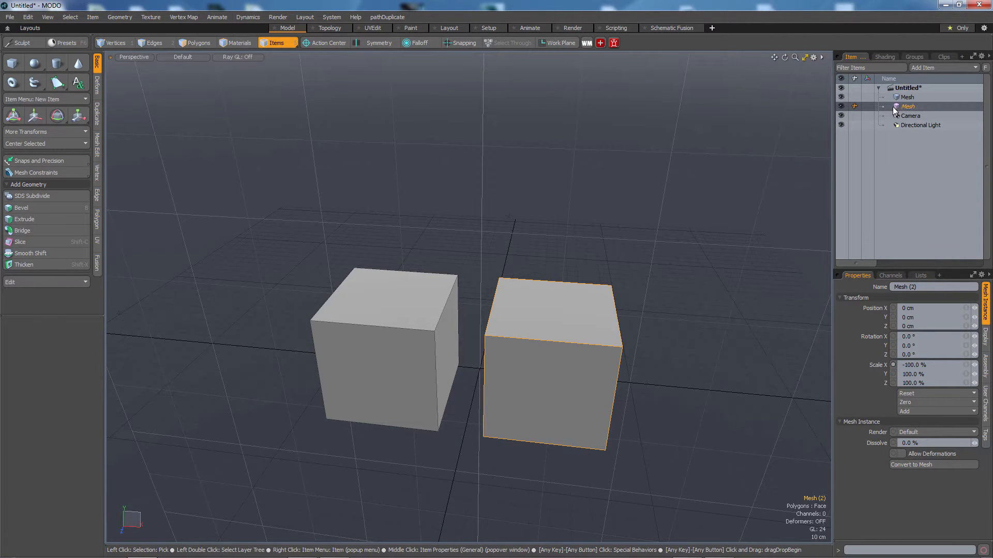
{"action": "left_click_drag", "start_coordinate": [641, 401], "coordinate": [584, 425], "text": "alt"}
{"action": "left_click", "coordinate": [584, 425]}
{"action": "left_click_drag", "start_coordinate": [559, 363], "coordinate": [637, 364], "text": "ctrl+alt"}
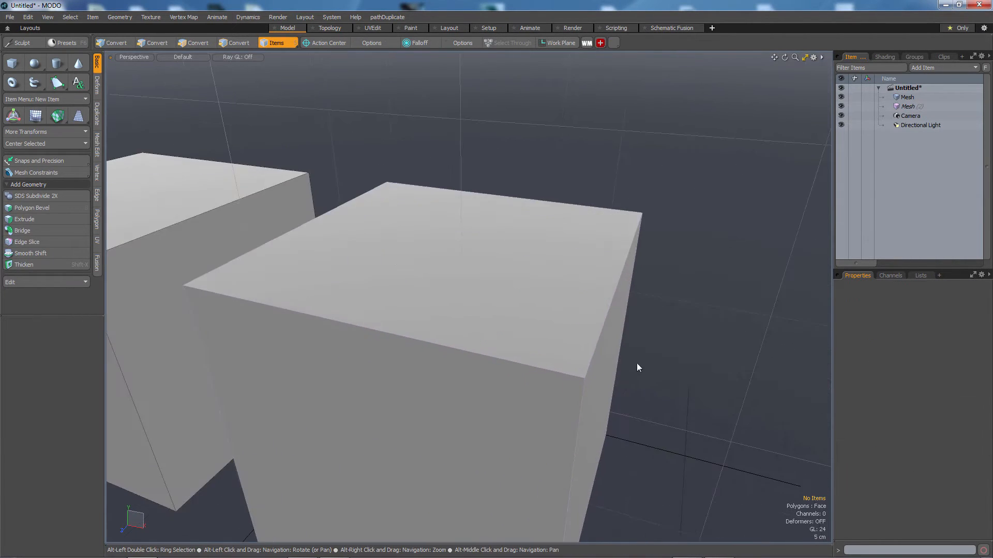
{"action": "right_click_drag", "start_coordinate": [761, 345], "coordinate": [676, 374], "text": "alt"}
{"action": "left_click_drag", "start_coordinate": [676, 375], "coordinate": [674, 439], "text": "alt"}
- Mirror the instanced cube Mesh (2) across Z, and clear the selection
{"action": "left_click", "coordinate": [681, 464]}
{"action": "middle_click_drag", "start_coordinate": [680, 464], "coordinate": [572, 439], "text": "alt"}
{"action": "left_click_drag", "start_coordinate": [572, 439], "coordinate": [594, 439], "text": "alt"}
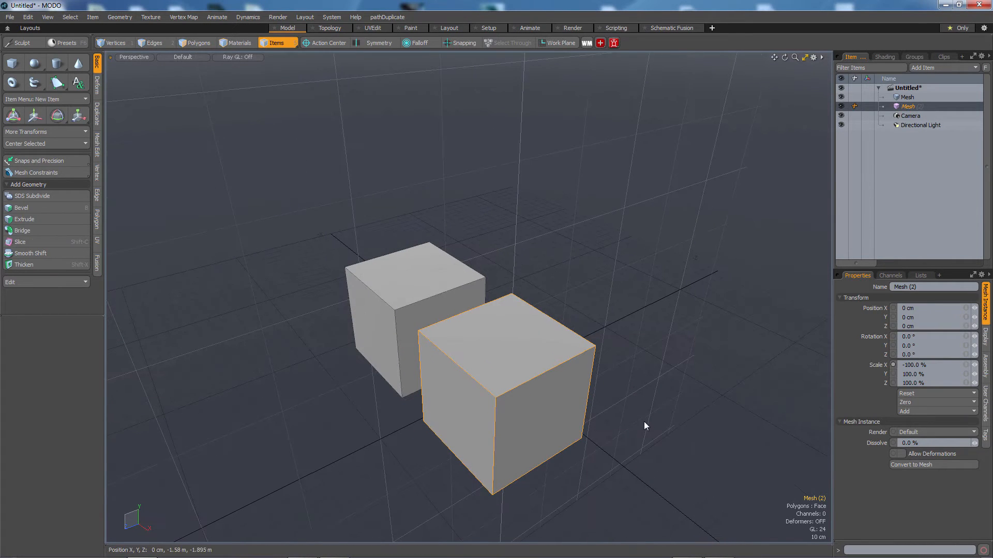
{"action": "key", "text": "ctrl+alt+v"}
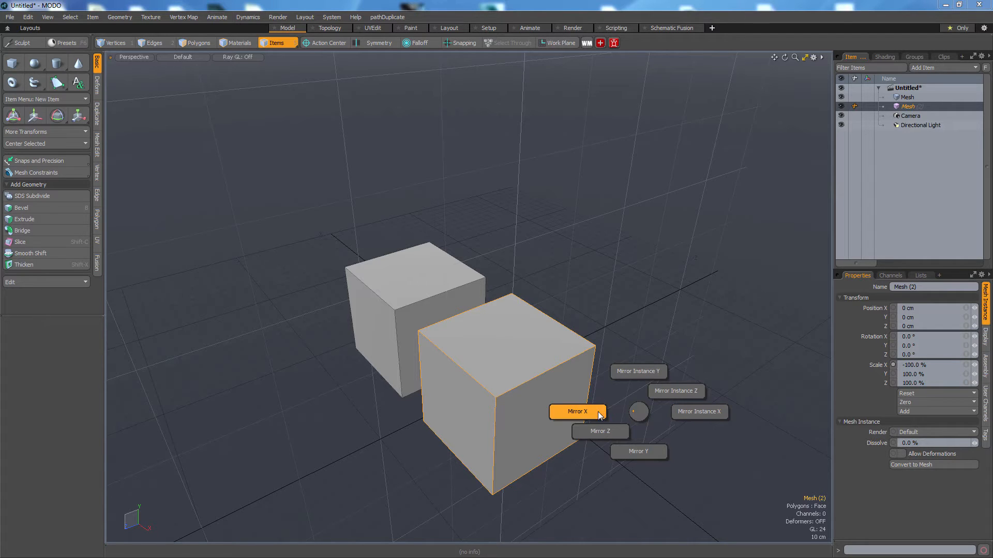
{"action": "left_click", "coordinate": [613, 436]}
{"action": "left_click_drag", "start_coordinate": [613, 436], "coordinate": [643, 437], "text": "alt"}
{"action": "left_click", "coordinate": [694, 495]}
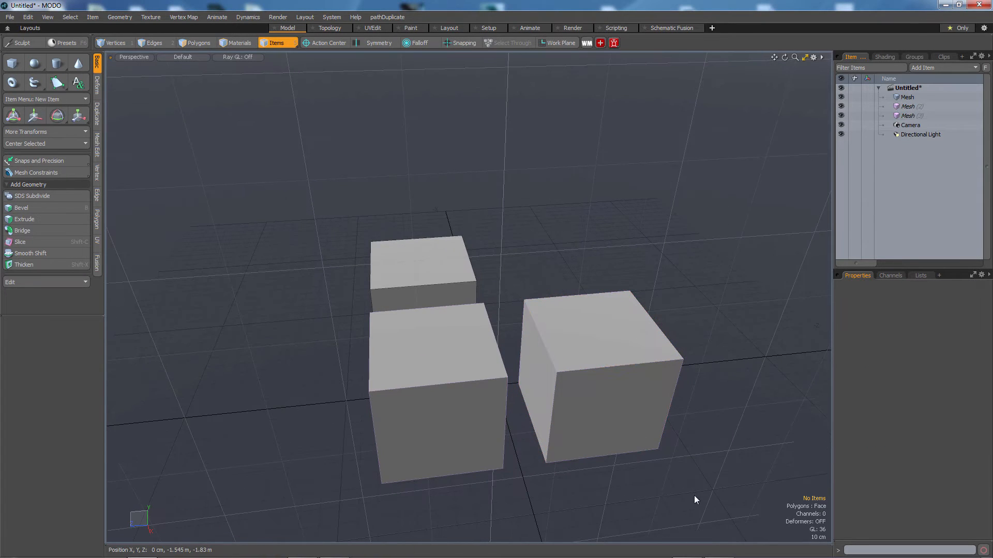
- Mirror the newest cube instance, Mesh (3), across X to complete a group of four cubes
{"action": "left_click", "coordinate": [563, 375]}
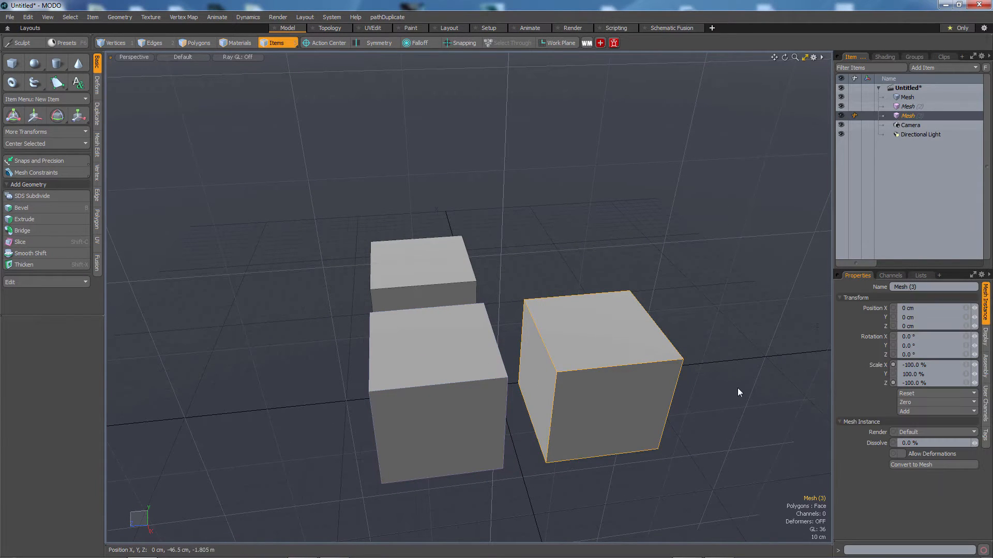
{"action": "key", "text": "ctrl+alt+v"}
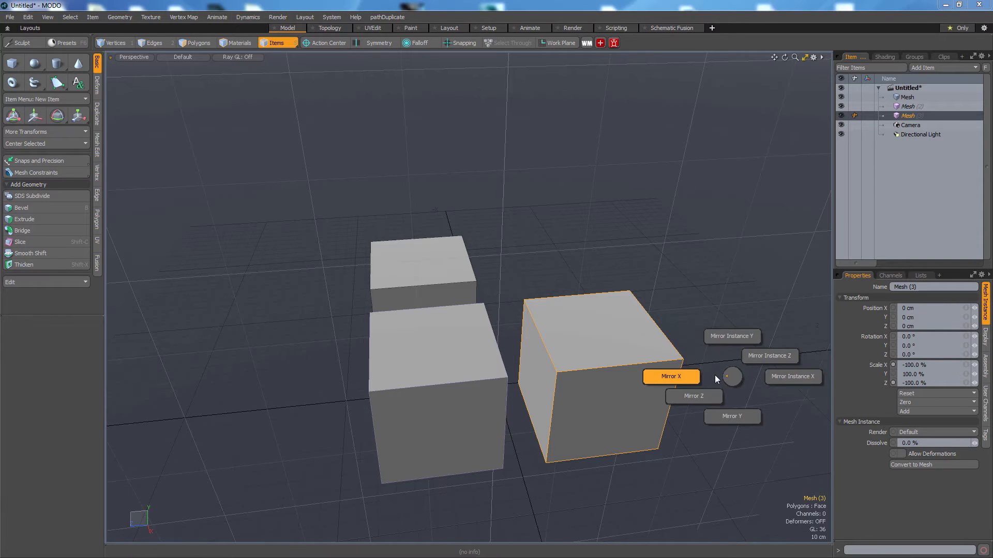
{"action": "left_click", "coordinate": [696, 376]}
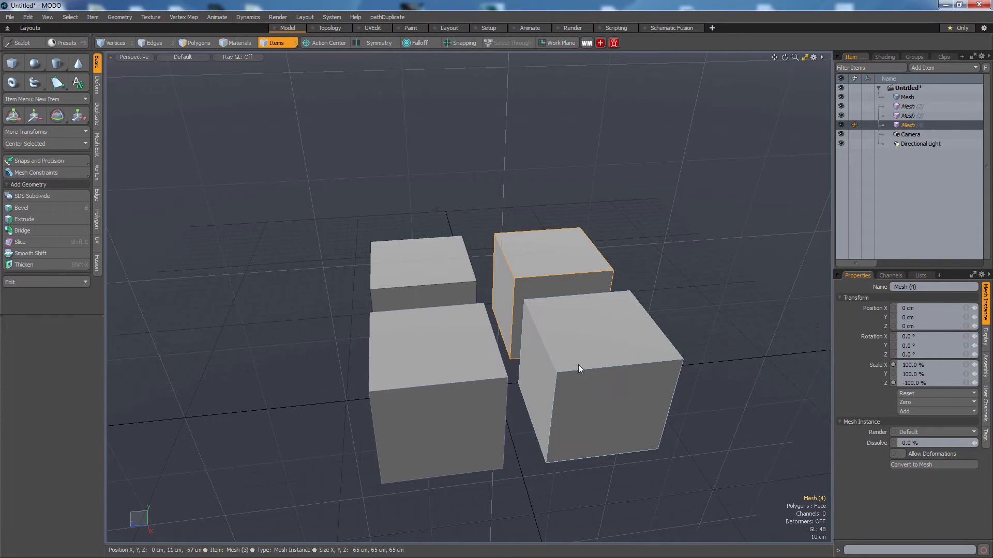
- Try transforming the original cube with the Transform tool to test how the mirrored instances react
{"action": "left_click", "coordinate": [399, 272]}
{"action": "left_click_drag", "start_coordinate": [461, 383], "coordinate": [496, 352], "text": "alt"}
{"action": "left_click_drag", "start_coordinate": [425, 283], "coordinate": [412, 310], "text": "alt"}
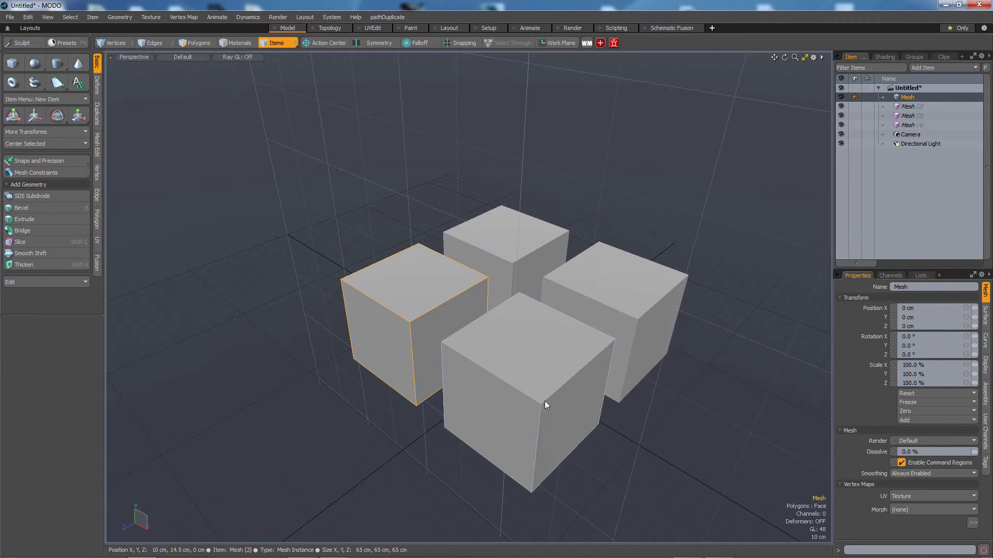
{"action": "key", "text": "y"}
{"action": "left_click_drag", "start_coordinate": [517, 405], "coordinate": [414, 442]}
{"action": "scroll", "coordinate": [414, 362], "scroll_direction": "down", "scroll_amount": 3}
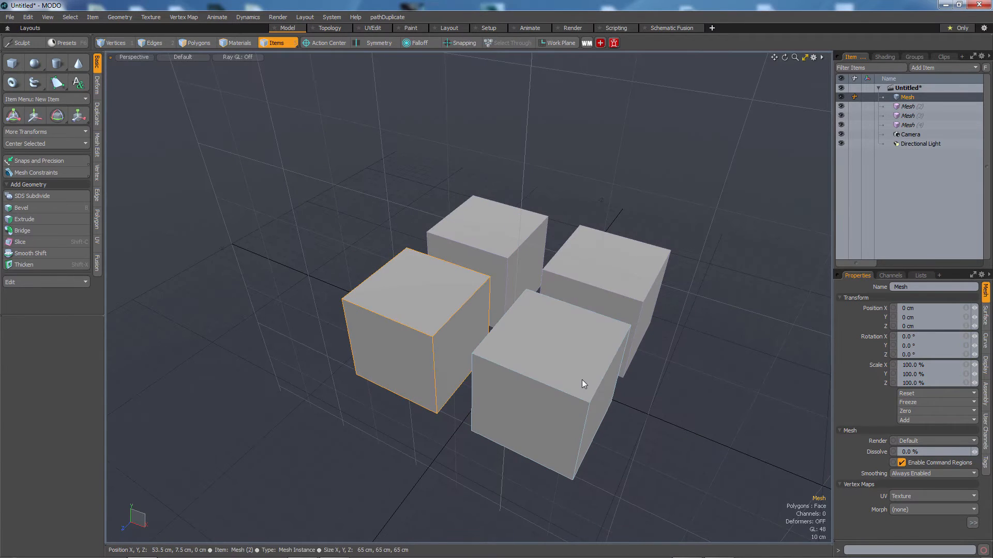
- Key the X, Y and Z position channels at 0 cm on the three mirrored instances
{"action": "left_click", "coordinate": [582, 379]}
{"action": "left_click", "coordinate": [613, 265], "text": "shift"}
{"action": "left_click", "coordinate": [528, 221], "text": "shift"}
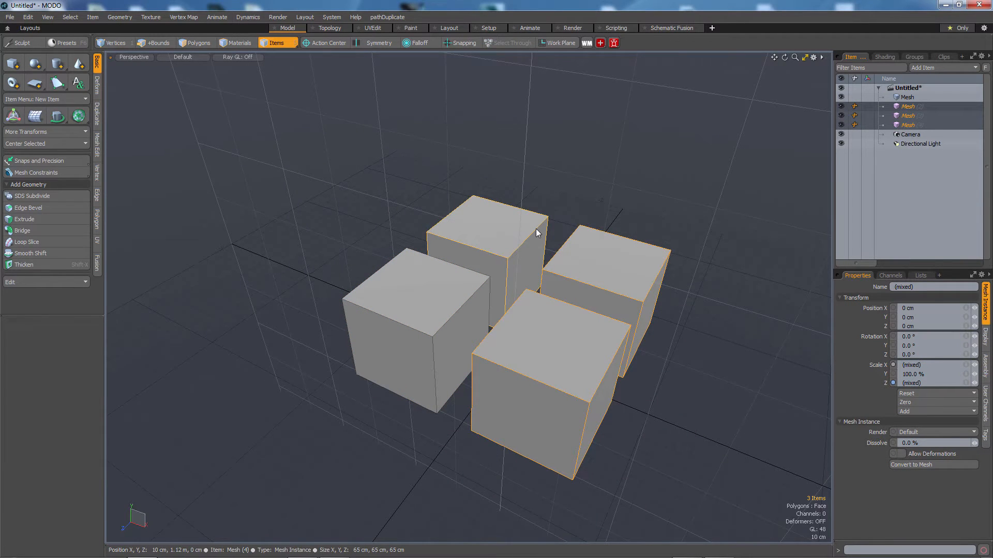
{"action": "left_click", "coordinate": [893, 308]}
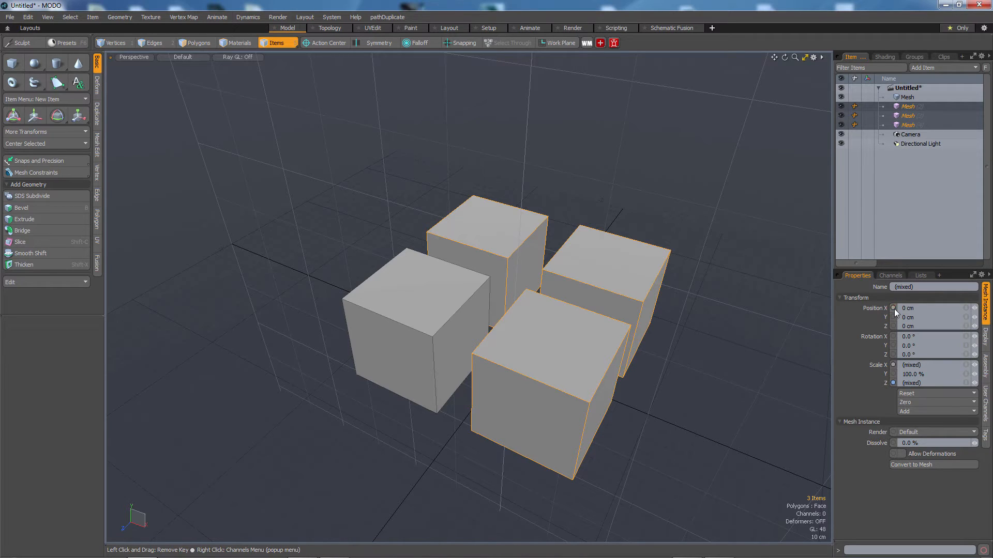
{"action": "left_click", "coordinate": [893, 317]}
{"action": "left_click", "coordinate": [893, 326]}
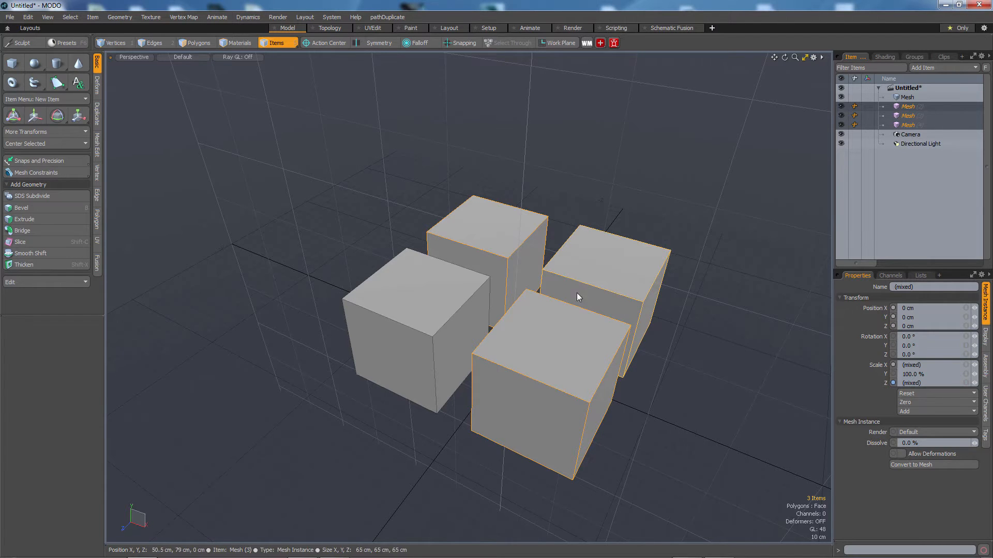
- Move the original cube away from the instances to about 36 cm in X and 1.765 m in Z
{"action": "left_click", "coordinate": [451, 318]}
{"action": "key", "text": "w"}
{"action": "left_click_drag", "start_coordinate": [518, 401], "coordinate": [231, 548], "text": "alt"}
{"action": "scroll", "coordinate": [572, 266], "scroll_direction": "down", "scroll_amount": 5}
{"action": "left_click_drag", "start_coordinate": [572, 266], "coordinate": [693, 240], "text": "alt"}
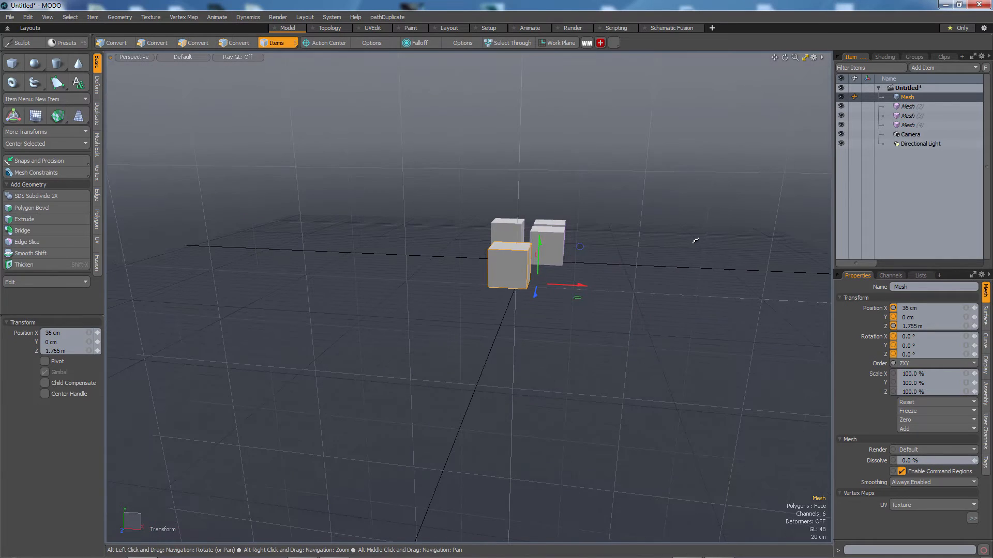
{"action": "left_click_drag", "start_coordinate": [781, 193], "coordinate": [602, 284]}
{"action": "key", "text": "q"}
- Mirror the instance Mesh (2) across X to fill the original cube's former place
{"action": "left_click", "coordinate": [610, 273]}
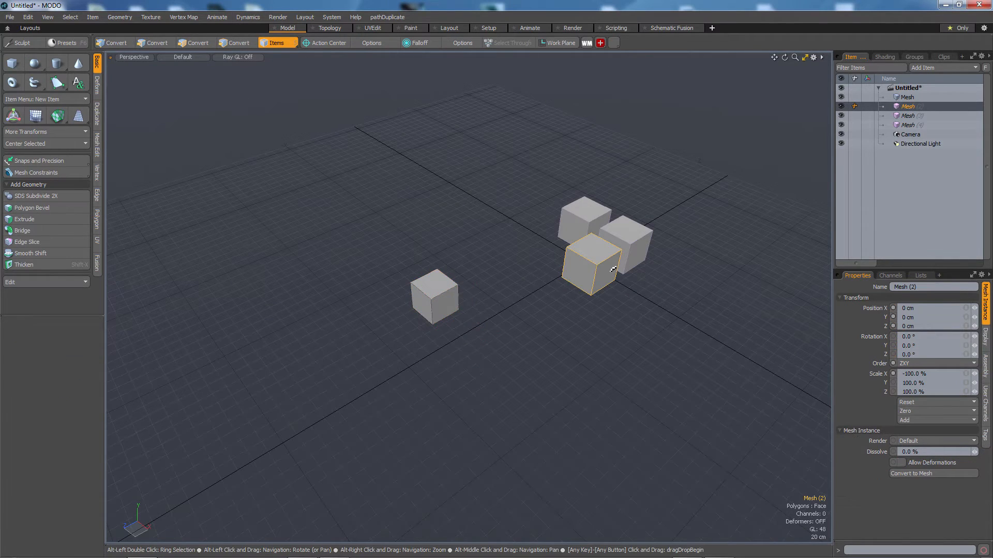
{"action": "right_click_drag", "start_coordinate": [613, 275], "coordinate": [662, 262], "text": "alt"}
{"action": "middle_click_drag", "start_coordinate": [662, 261], "coordinate": [581, 319], "text": "alt"}
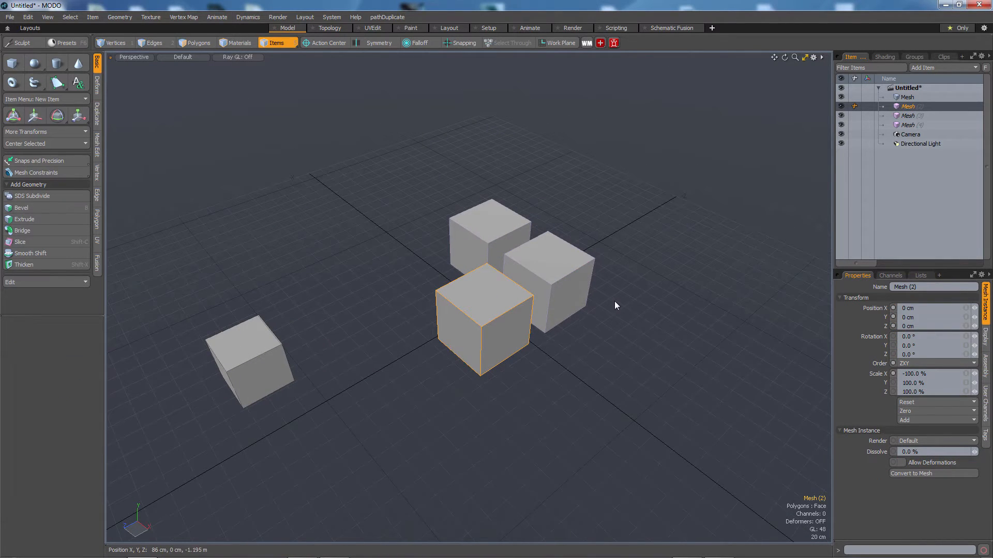
{"action": "key", "text": "ctrl+alt+v"}
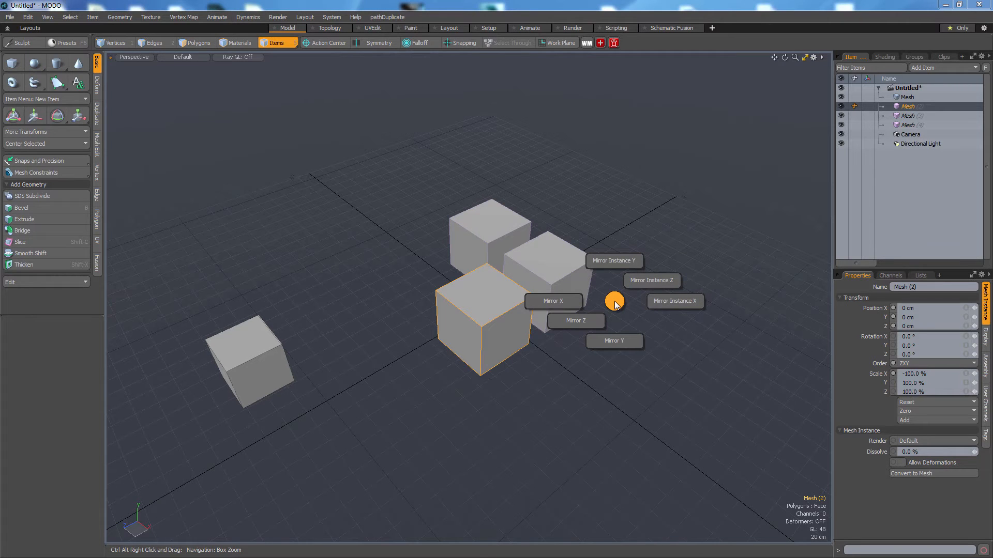
{"action": "left_click", "coordinate": [572, 305]}
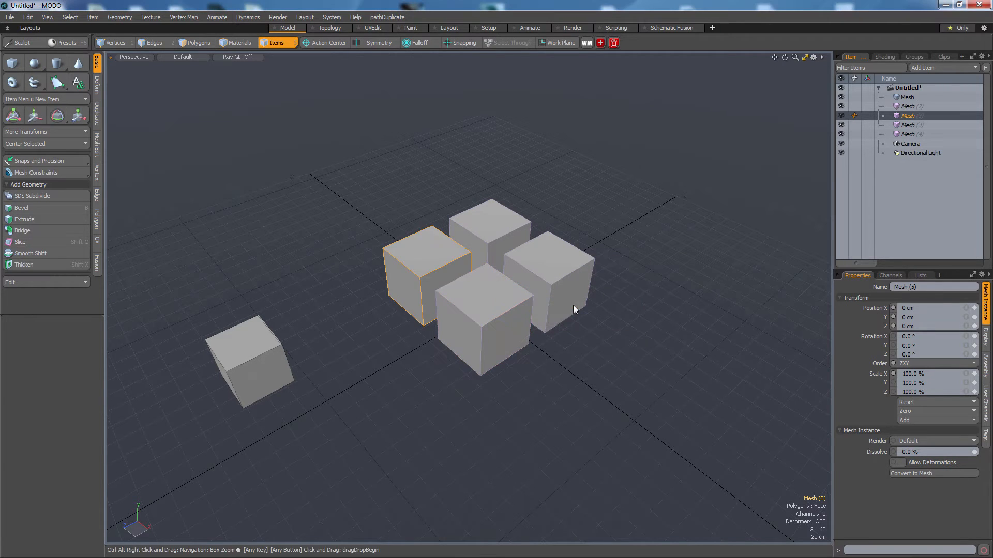
- Mirror the four cube instances across Y to create a second layer of instances below them
{"action": "left_click", "coordinate": [586, 397]}
{"action": "left_click", "coordinate": [254, 359]}
{"action": "left_click_drag", "start_coordinate": [310, 321], "coordinate": [756, 374], "text": "alt"}
{"action": "key", "text": "ctrl+alt+v"}
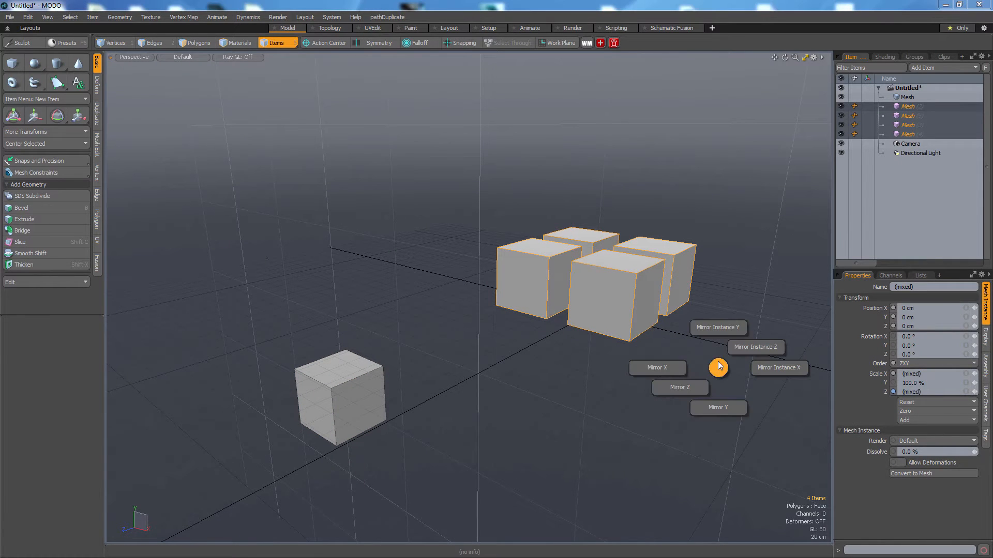
{"action": "left_click", "coordinate": [720, 408]}
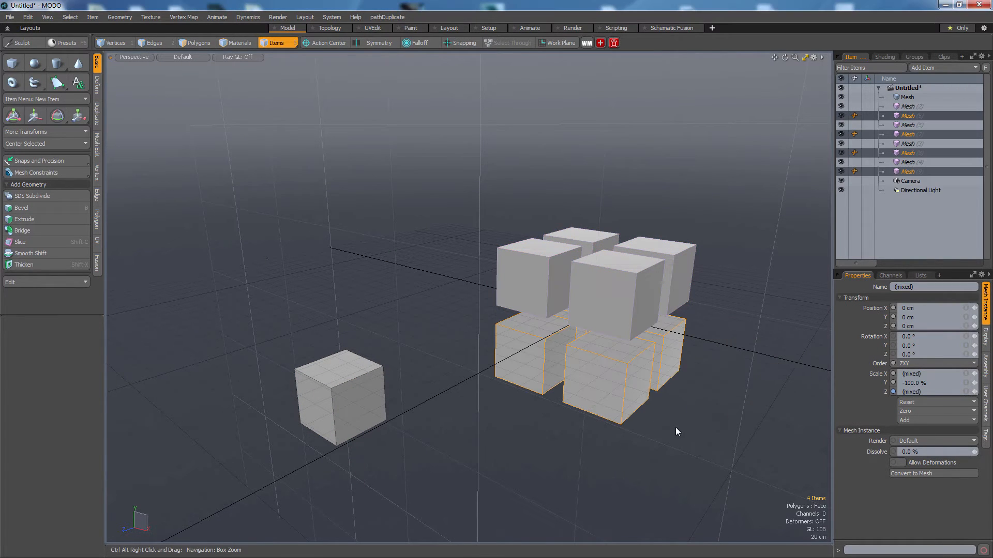
- Duplicate all polygons of the original cube within its mesh and move the copy by -31.5 cm X, 34 cm Y and 39.5 cm Z
{"action": "left_click", "coordinate": [297, 383]}
{"action": "key", "text": "3"}
{"action": "double_click", "coordinate": [321, 411]}
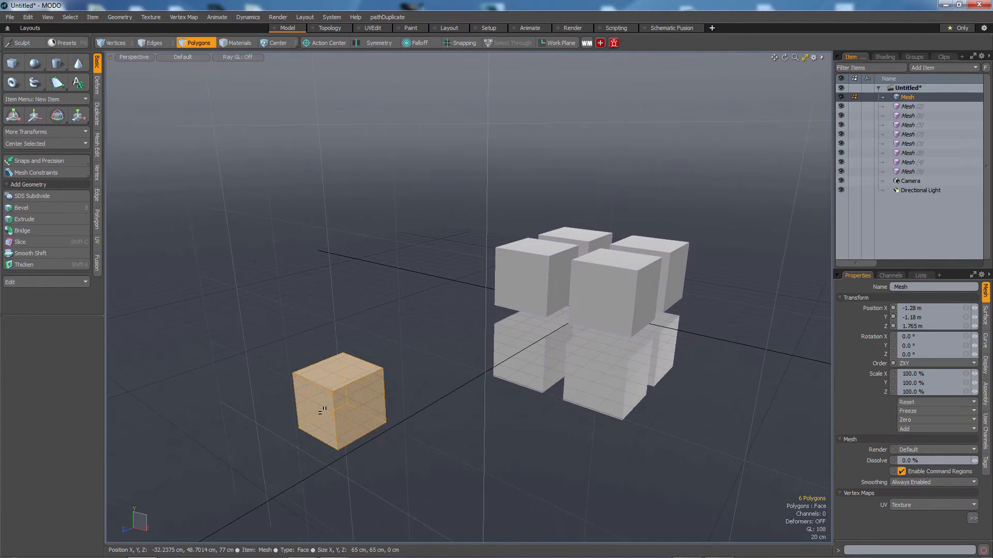
{"action": "left_click_drag", "start_coordinate": [336, 398], "coordinate": [390, 383], "text": "alt"}
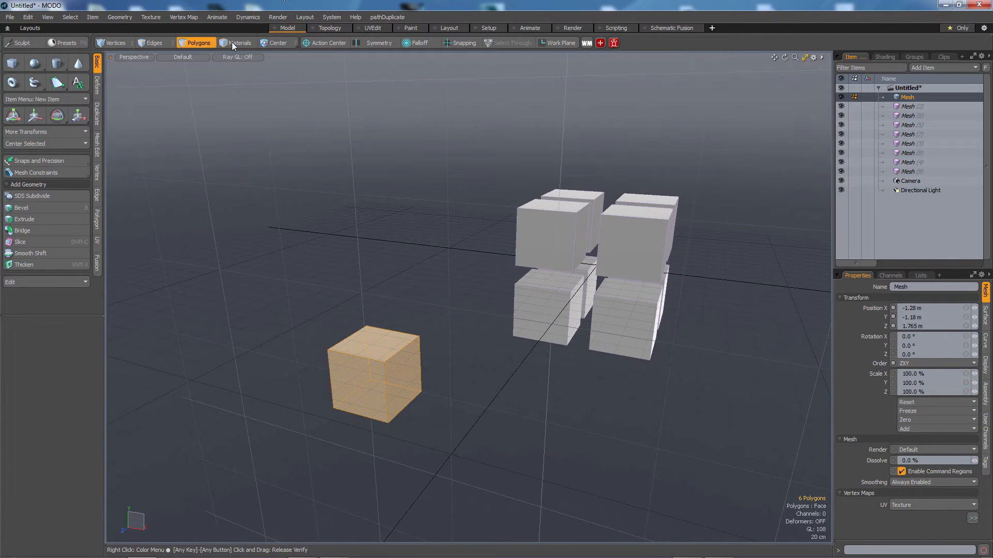
{"action": "key", "text": "w"}
{"action": "left_click", "coordinate": [379, 394]}
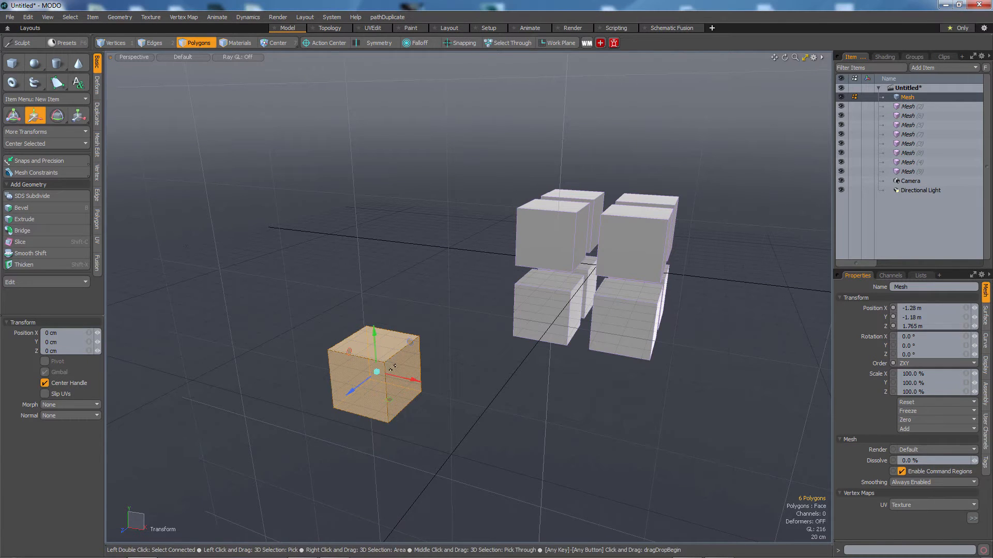
{"action": "left_click_drag", "start_coordinate": [389, 398], "coordinate": [332, 413]}
{"action": "left_click_drag", "start_coordinate": [324, 366], "coordinate": [324, 369]}
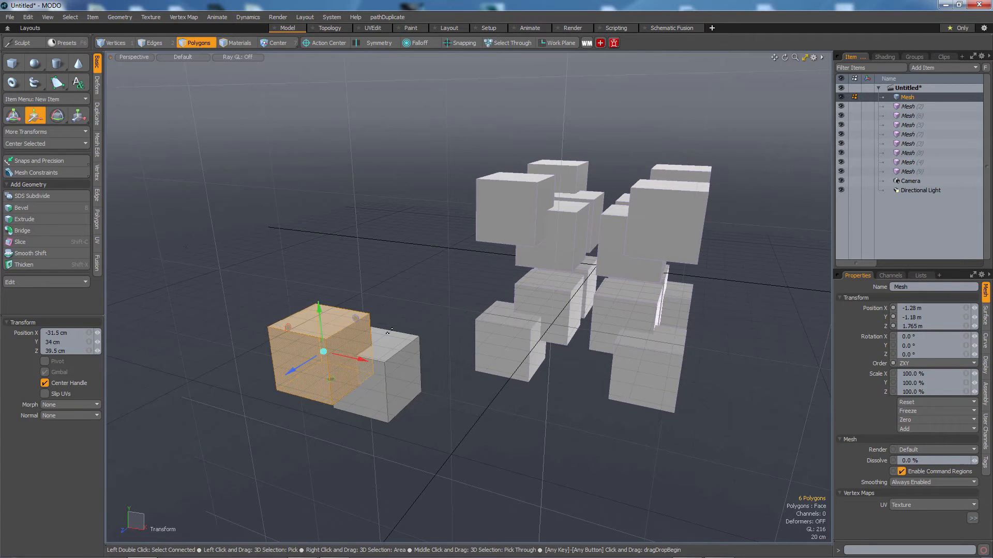
- Subtract the offset duplicate from the original cube to cut a corner notch
{"action": "key", "text": "ctrl"}
{"action": "key", "text": "ctrl+b"}
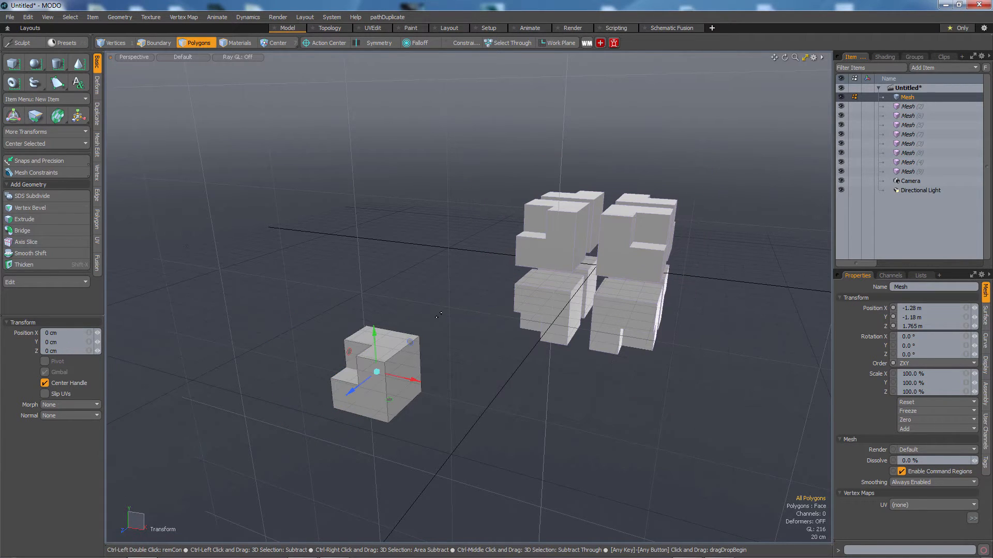
{"action": "left_click_drag", "start_coordinate": [439, 314], "coordinate": [533, 396], "text": "alt"}
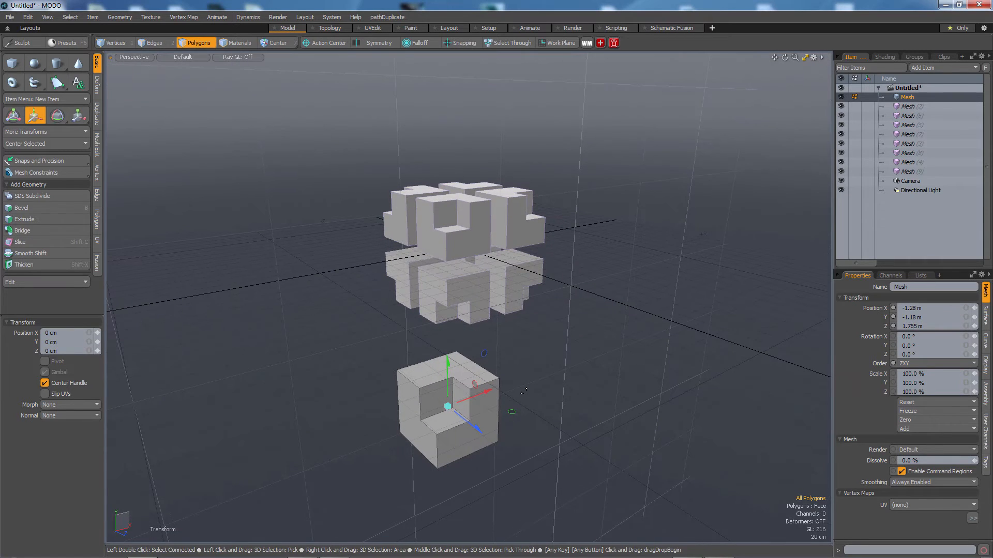
- Bevel all edges of the notched cube by 7.6 cm and raise the round level for smooth corners
{"action": "key", "text": "2"}
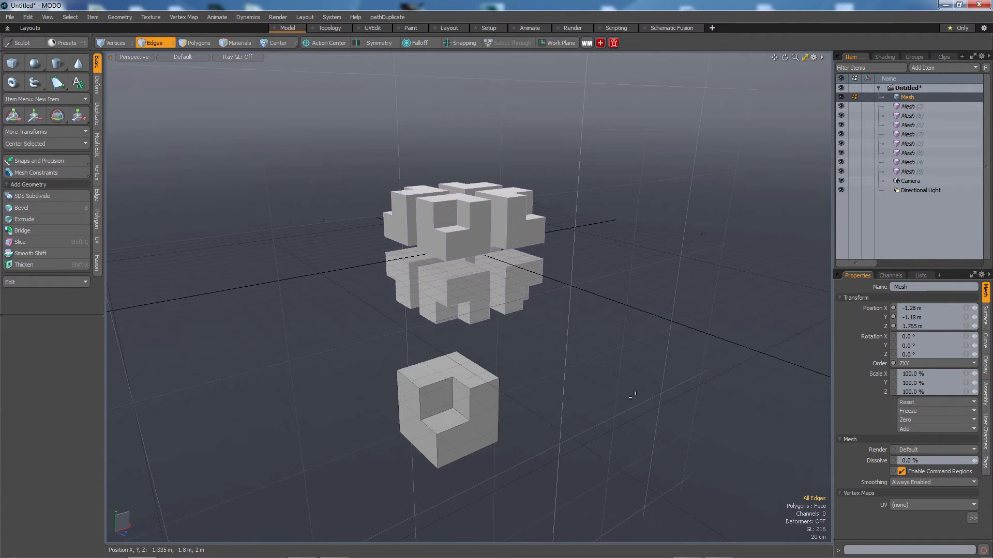
{"action": "key", "text": "b"}
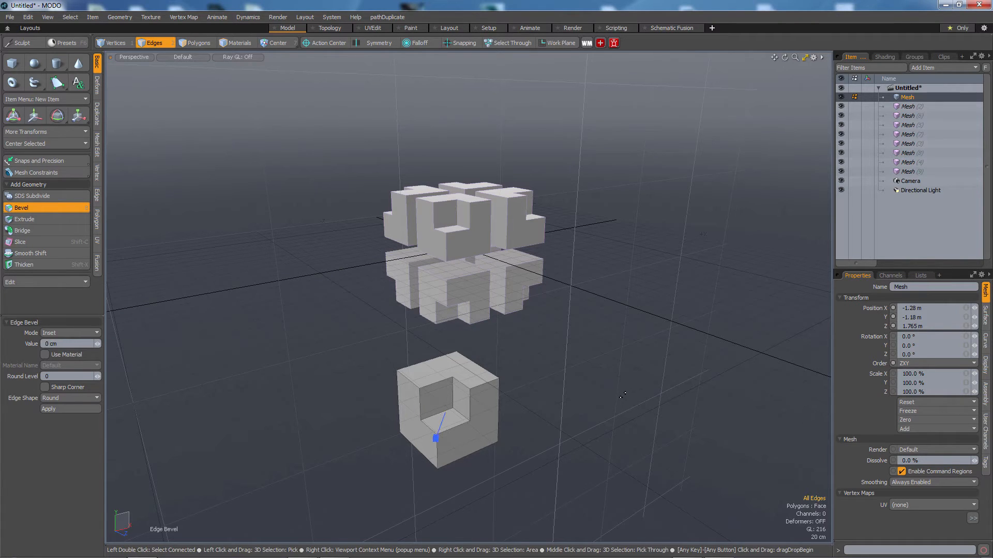
{"action": "left_click_drag", "start_coordinate": [622, 395], "coordinate": [659, 398]}
{"action": "scroll", "coordinate": [590, 416], "scroll_direction": "up", "scroll_amount": 4, "text": "alt"}
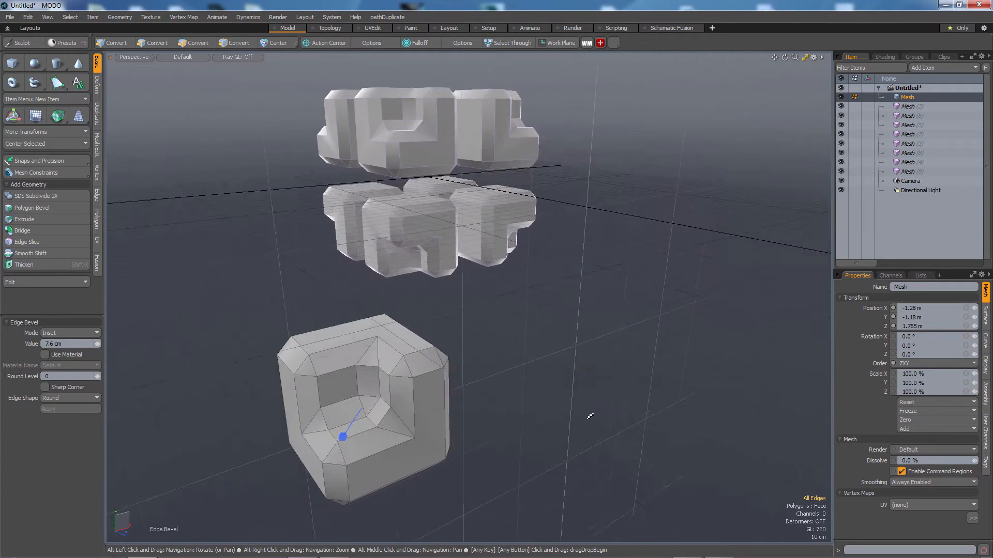
{"action": "left_click_drag", "start_coordinate": [589, 416], "coordinate": [542, 381], "text": "alt"}
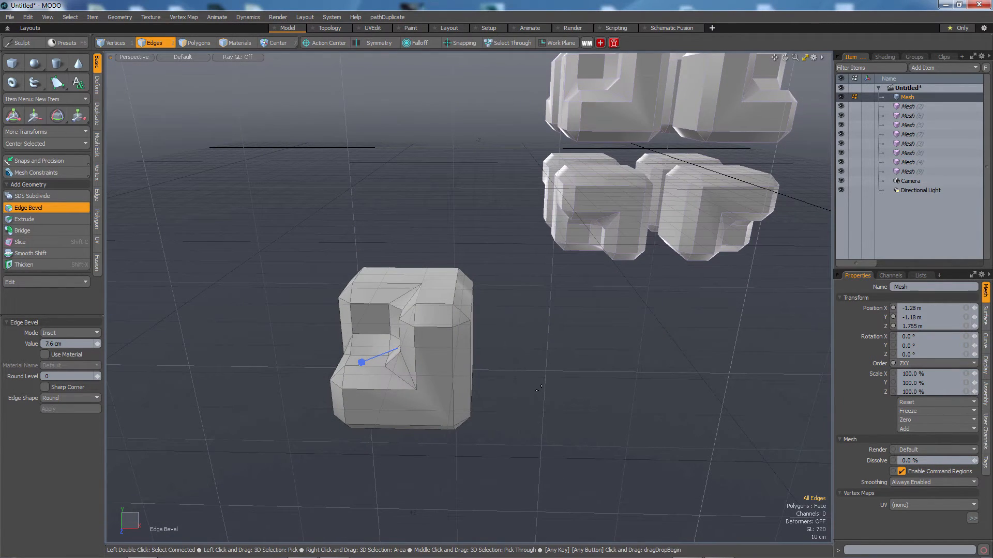
{"action": "scroll", "coordinate": [539, 388], "scroll_direction": "up", "scroll_amount": 3}
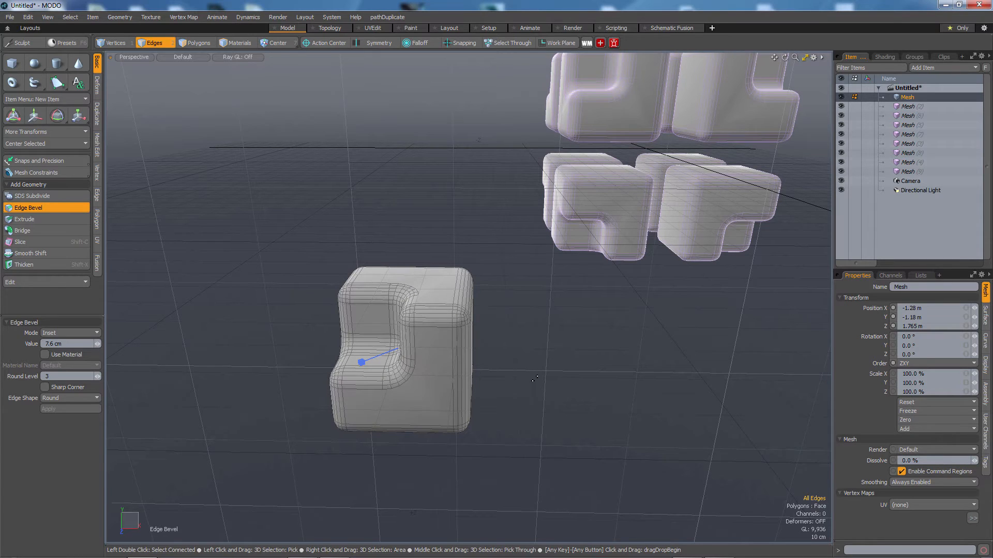
{"action": "scroll", "coordinate": [535, 379], "scroll_direction": "down", "scroll_amount": 3}
{"action": "scroll", "coordinate": [535, 378], "scroll_direction": "up", "scroll_amount": 4}
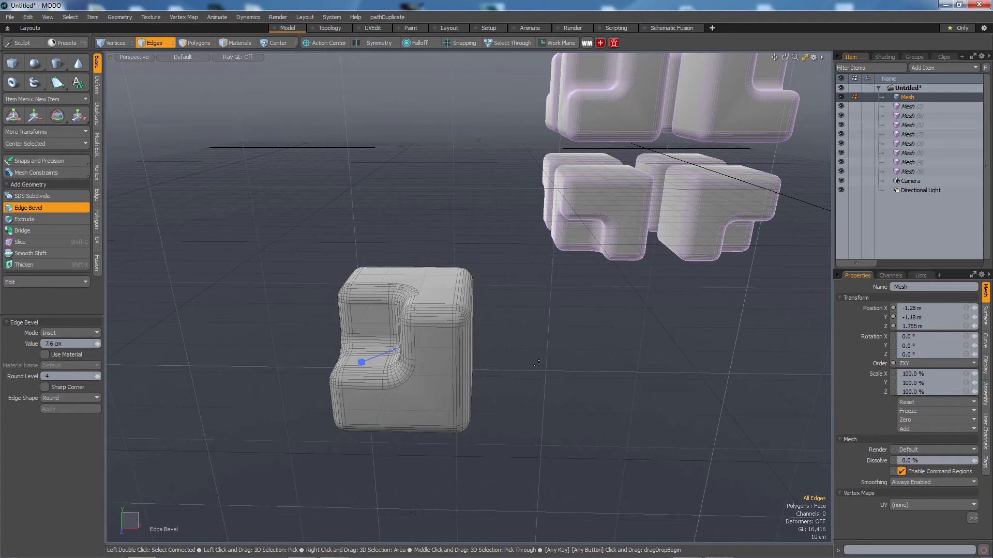
{"action": "scroll", "coordinate": [535, 363], "scroll_direction": "up", "scroll_amount": 1}
{"action": "left_click_drag", "start_coordinate": [526, 358], "coordinate": [507, 413], "text": "alt"}
{"action": "key", "text": "q"}
- Move all eight instances together to about X -1.01 m, Y 86 cm and Z -98 cm
{"action": "scroll", "coordinate": [523, 416], "scroll_direction": "down", "scroll_amount": 3, "text": "alt"}
{"action": "middle_click_drag", "start_coordinate": [543, 419], "coordinate": [430, 408], "text": "alt"}
{"action": "key", "text": "5"}
{"action": "left_click_drag", "start_coordinate": [714, 395], "coordinate": [583, 463], "text": "alt"}
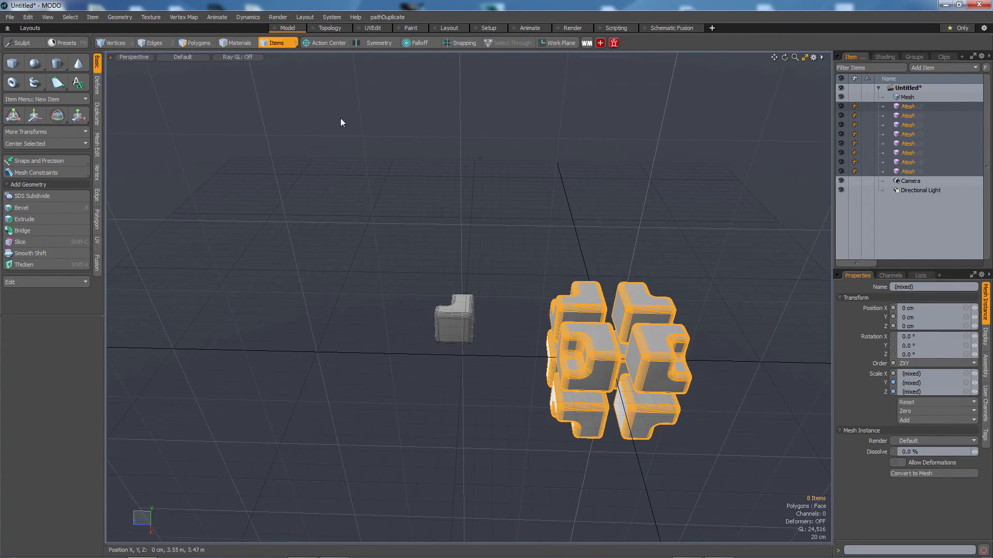
{"action": "left_click_drag", "start_coordinate": [494, 249], "coordinate": [715, 462]}
{"action": "left_click_drag", "start_coordinate": [715, 461], "coordinate": [605, 310], "text": "alt"}
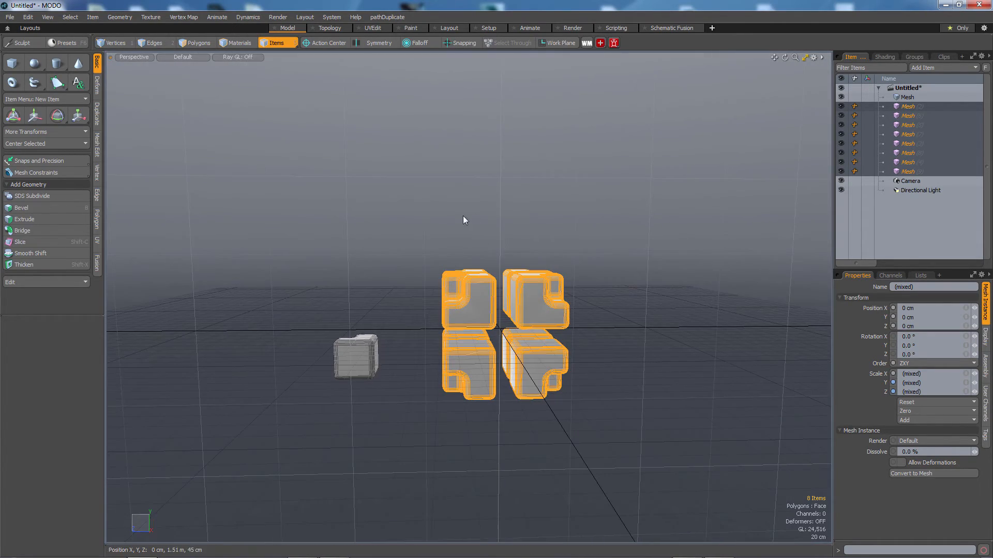
{"action": "left_click_drag", "start_coordinate": [459, 223], "coordinate": [615, 439]}
{"action": "right_click_drag", "start_coordinate": [614, 436], "coordinate": [618, 439]}
{"action": "left_click_drag", "start_coordinate": [599, 393], "coordinate": [601, 432], "text": "alt"}
{"action": "key", "text": "w"}
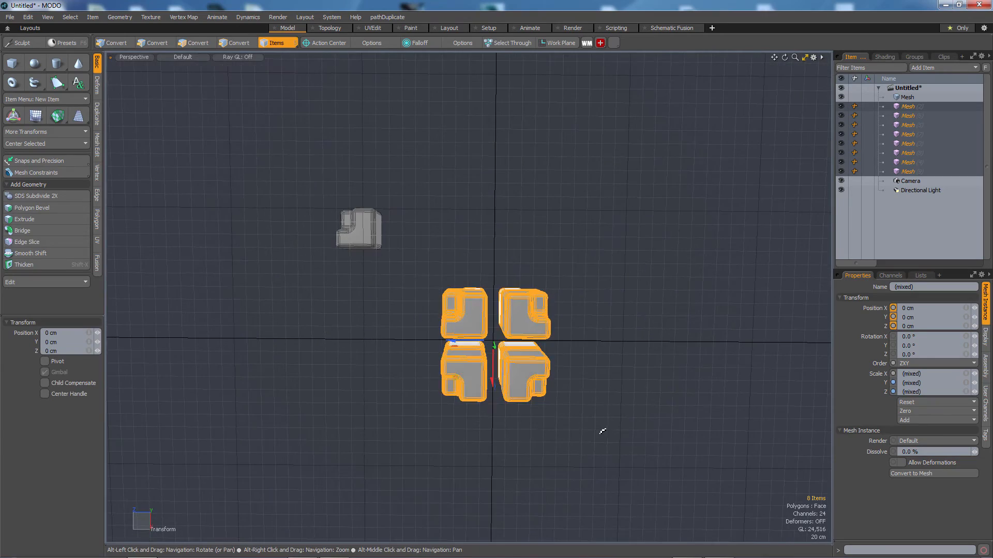
{"action": "left_click_drag", "start_coordinate": [493, 340], "coordinate": [552, 277]}
{"action": "left_click_drag", "start_coordinate": [620, 325], "coordinate": [646, 238], "text": "alt"}
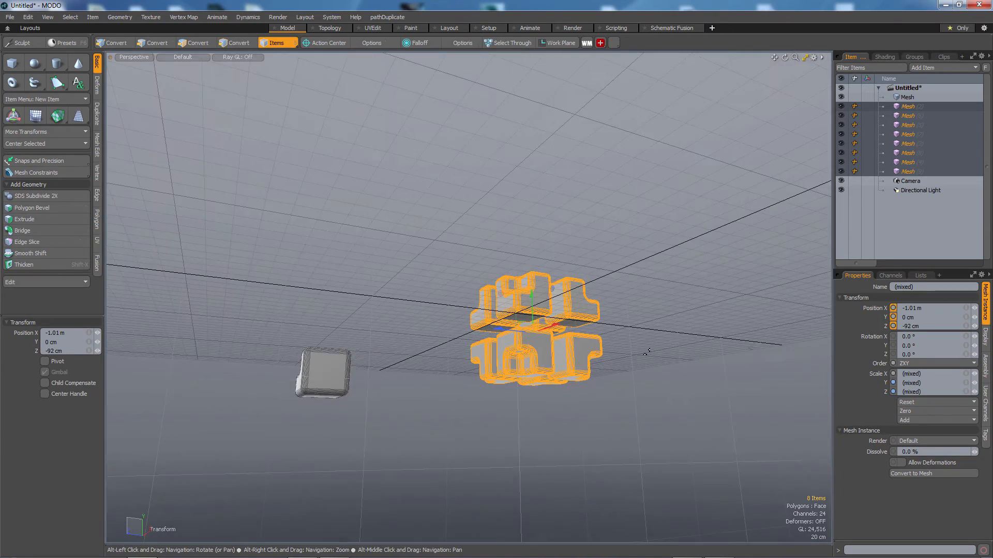
{"action": "left_click_drag", "start_coordinate": [639, 380], "coordinate": [570, 379], "text": "alt"}
{"action": "left_click_drag", "start_coordinate": [571, 379], "coordinate": [632, 377]}
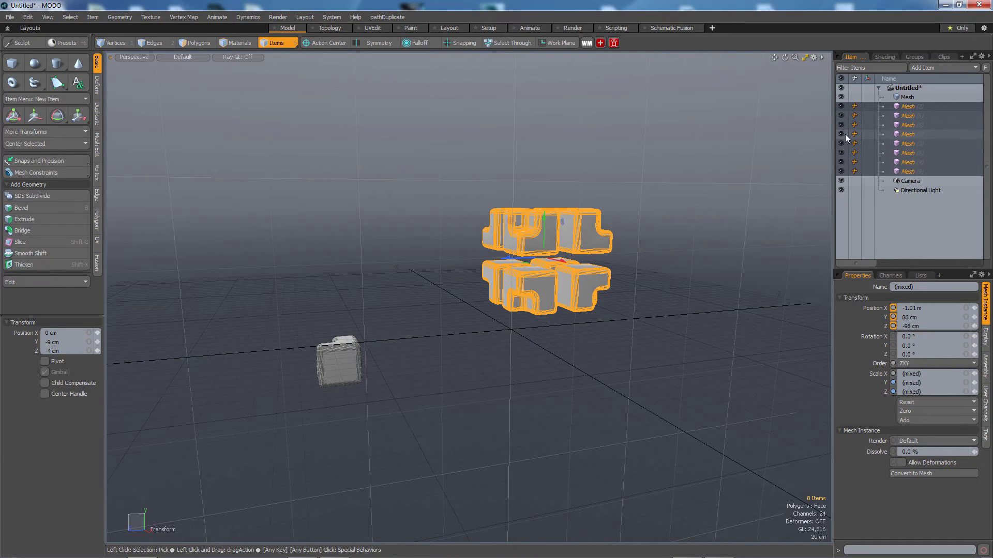
- Group the eight instances under a group locator and mirror the group across X
{"action": "key", "text": "ctrl+g"}
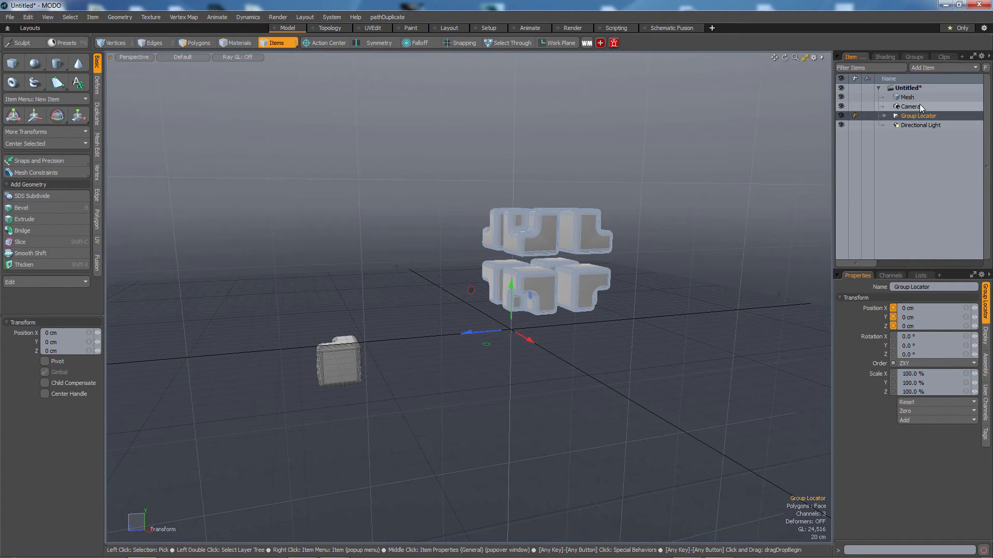
{"action": "left_click_drag", "start_coordinate": [742, 200], "coordinate": [754, 222], "text": "alt"}
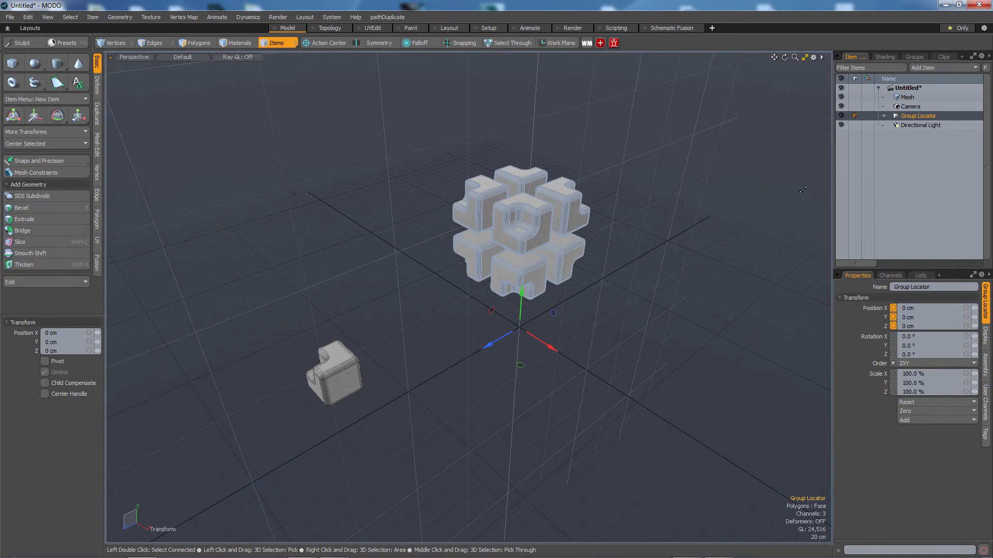
{"action": "key", "text": "ctrl+alt+v"}
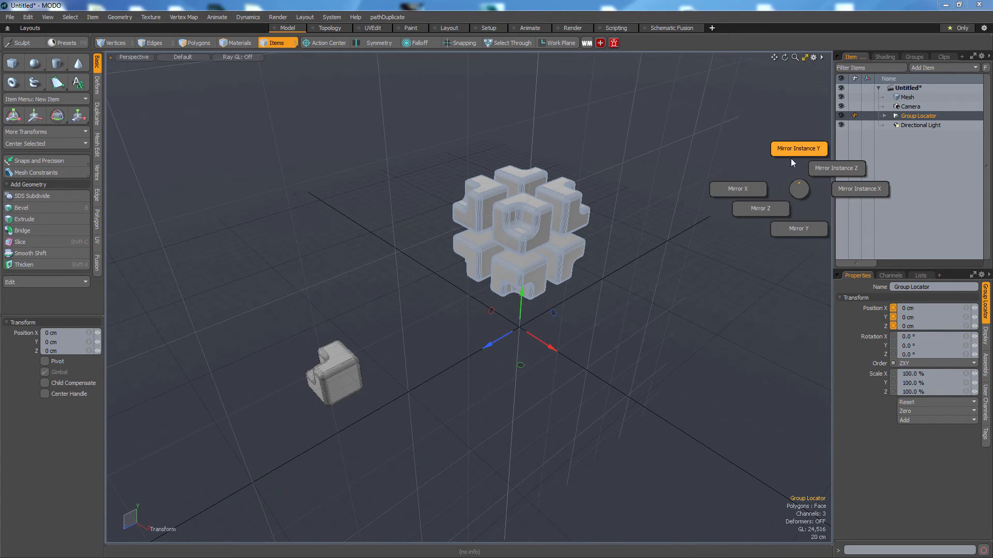
{"action": "left_click", "coordinate": [743, 188]}
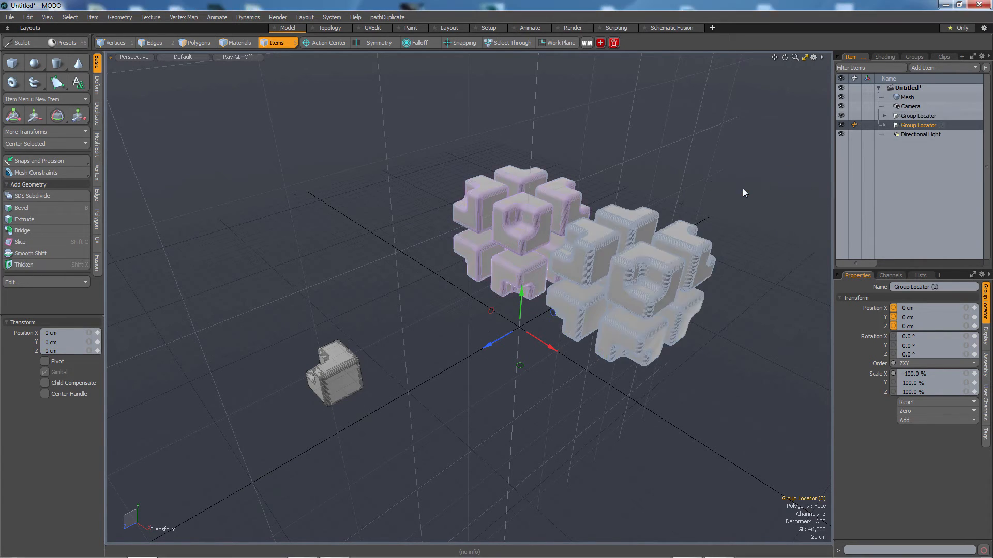
- Mirror both instance groups across Z
{"action": "left_click", "coordinate": [917, 119]}
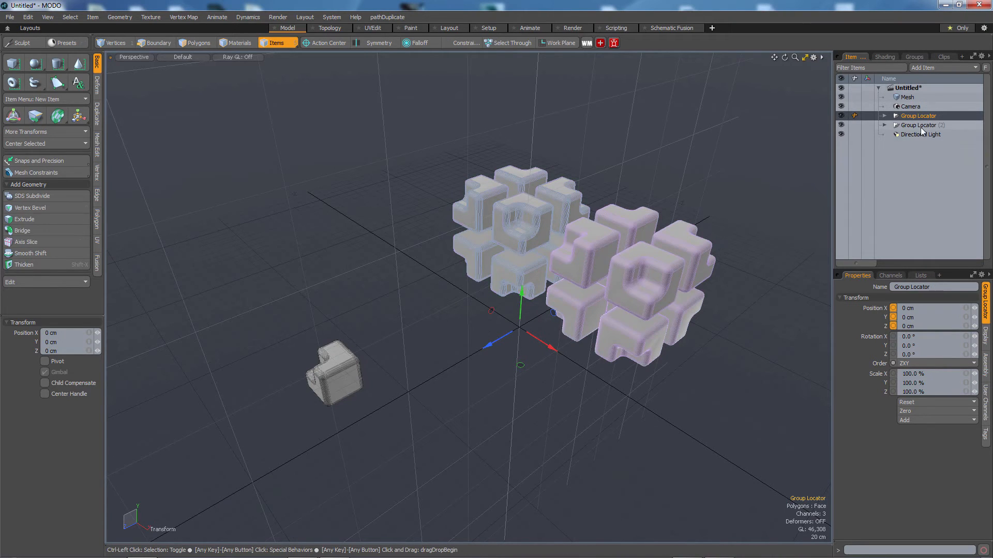
{"action": "left_click", "coordinate": [920, 127], "text": "ctrl"}
{"action": "key", "text": "ctrl+alt+m"}
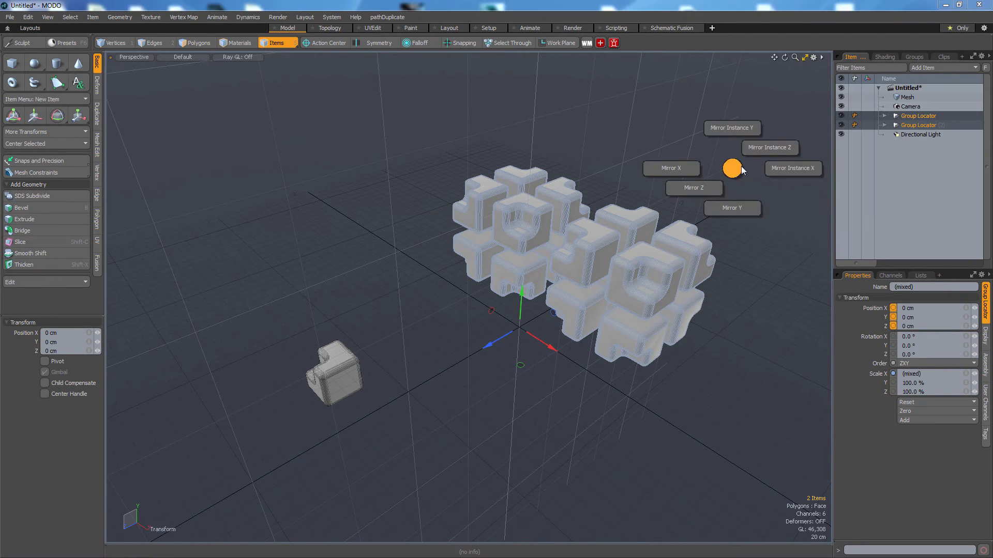
{"action": "left_click", "coordinate": [703, 187]}
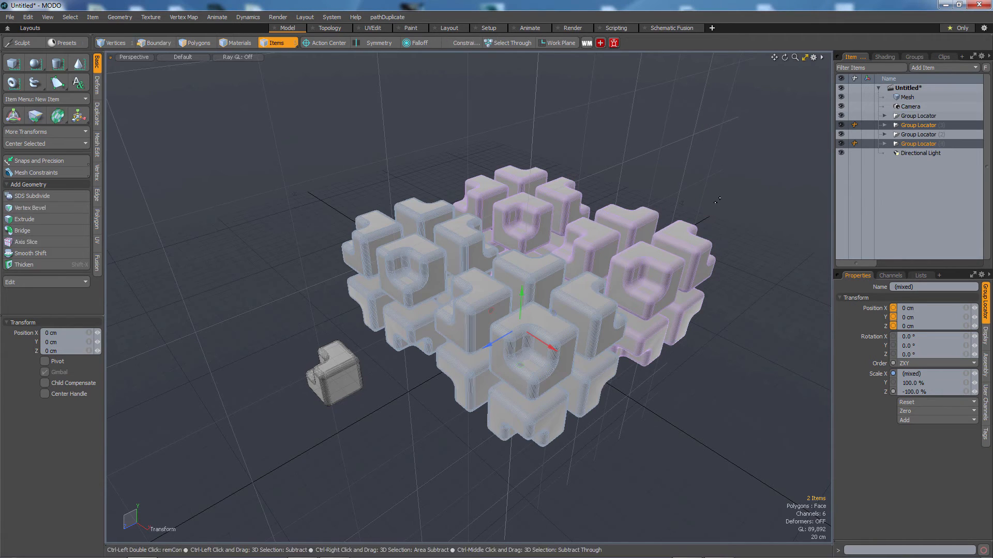
- Mirror all four instance groups across Y to add a lower set of groups
{"action": "left_click", "coordinate": [914, 118]}
{"action": "left_click", "coordinate": [917, 142], "text": "shift"}
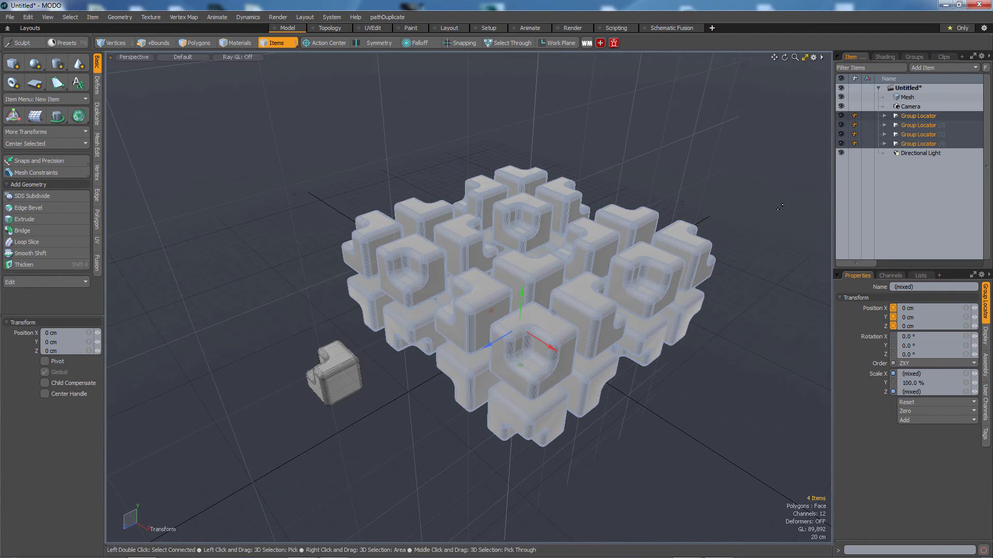
{"action": "left_click_drag", "start_coordinate": [812, 232], "coordinate": [820, 190], "text": "alt"}
{"action": "key", "text": "ctrl+alt+m"}
{"action": "left_click", "coordinate": [758, 225]}
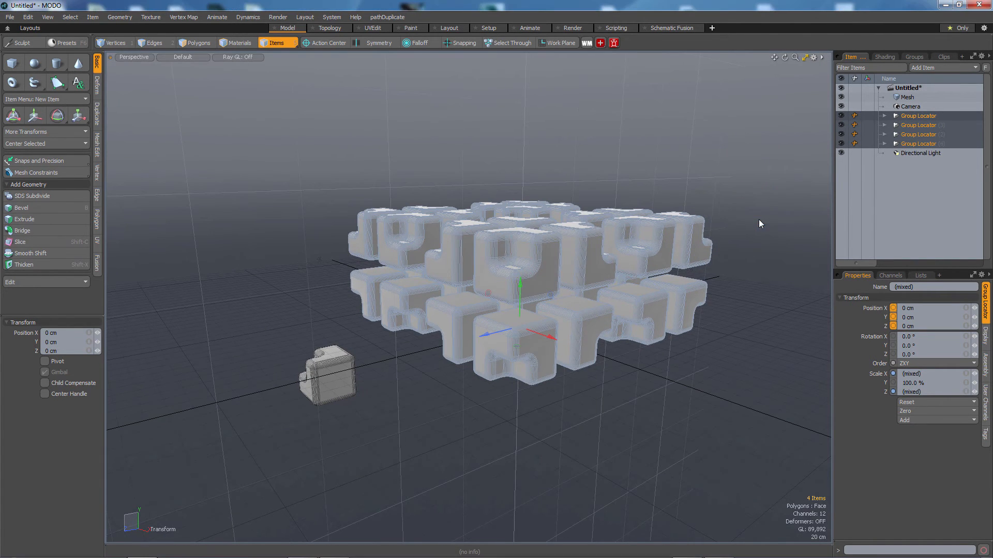
{"action": "left_click_drag", "start_coordinate": [716, 294], "coordinate": [715, 227], "text": "alt"}
{"action": "key", "text": "q"}
- Move the original notched cube away from the mirrored groups to about 3.085 m in Z
{"action": "left_click", "coordinate": [324, 370]}
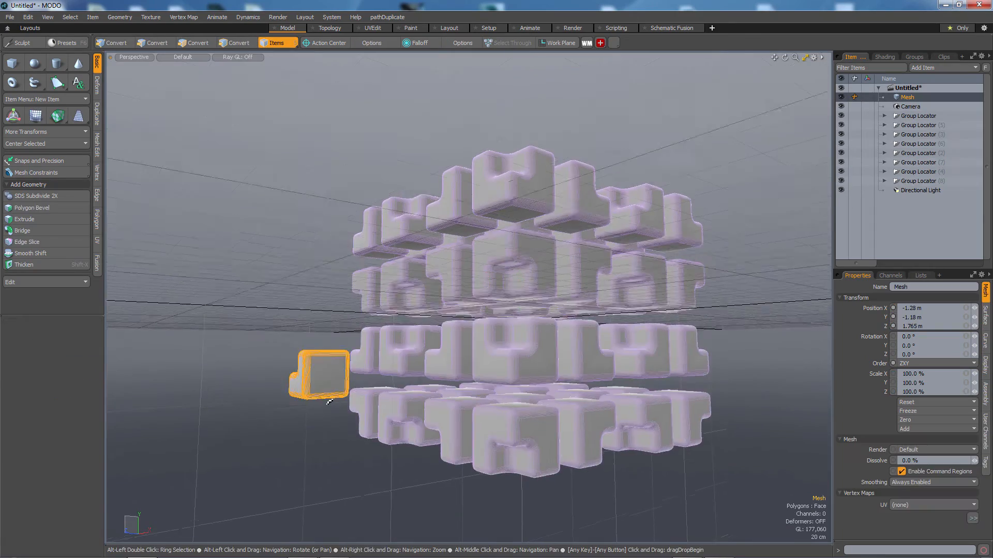
{"action": "key", "text": "w"}
{"action": "left_click_drag", "start_coordinate": [329, 398], "coordinate": [226, 427], "text": "alt"}
{"action": "left_click_drag", "start_coordinate": [404, 430], "coordinate": [579, 479], "text": "alt"}
- Duplicate the original cube's top face, raise the copy about 5.5 cm in Y and thicken it into a plate
{"action": "key", "text": "3"}
{"action": "left_click_drag", "start_coordinate": [564, 422], "coordinate": [580, 380], "text": "alt"}
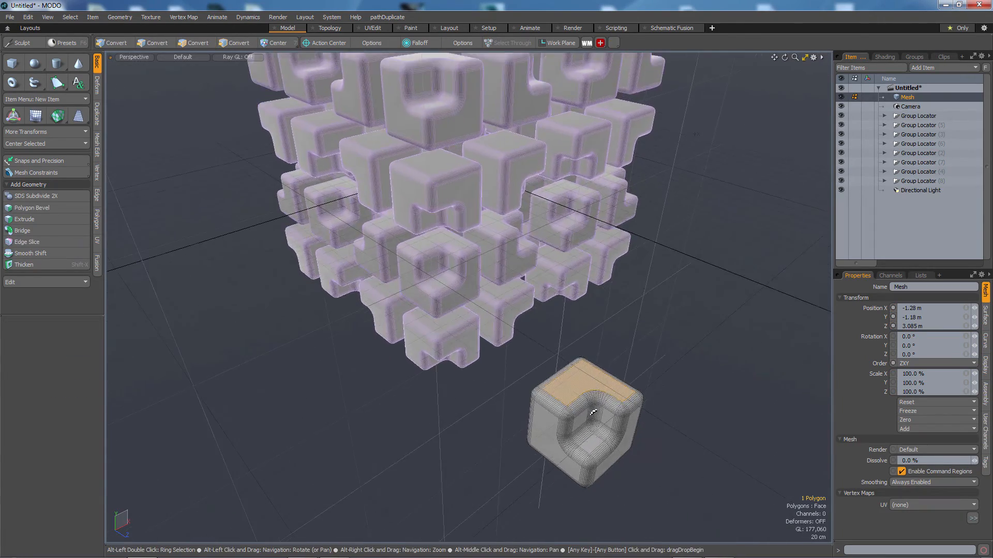
{"action": "key", "text": "w"}
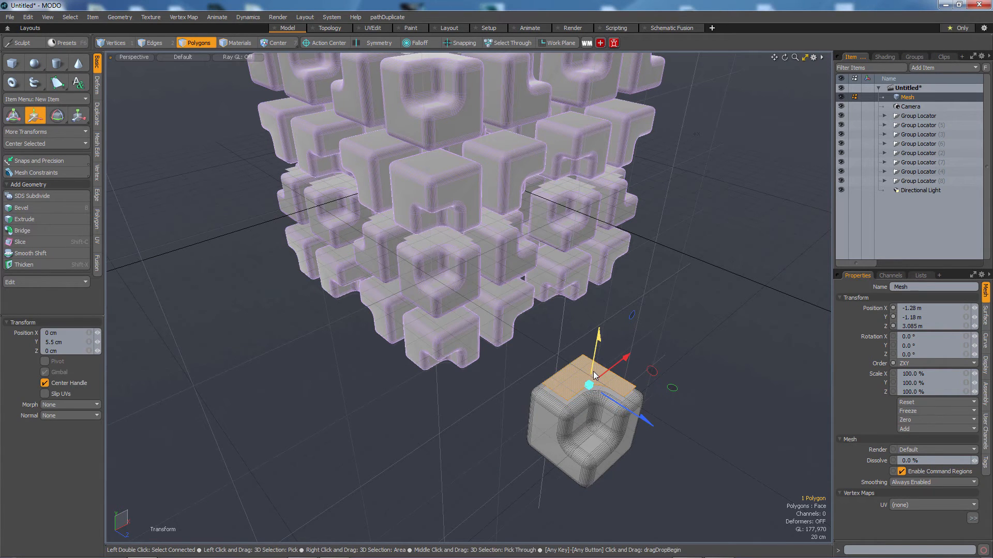
{"action": "key", "text": "shift+x"}
{"action": "left_click_drag", "start_coordinate": [594, 369], "coordinate": [584, 346], "text": "alt"}
{"action": "key", "text": "space"}
- Duplicate the original cube's positive Z side face and thicken the copy outward by about 1.5 cm
{"action": "left_click", "coordinate": [617, 417]}
{"action": "key", "text": "w"}
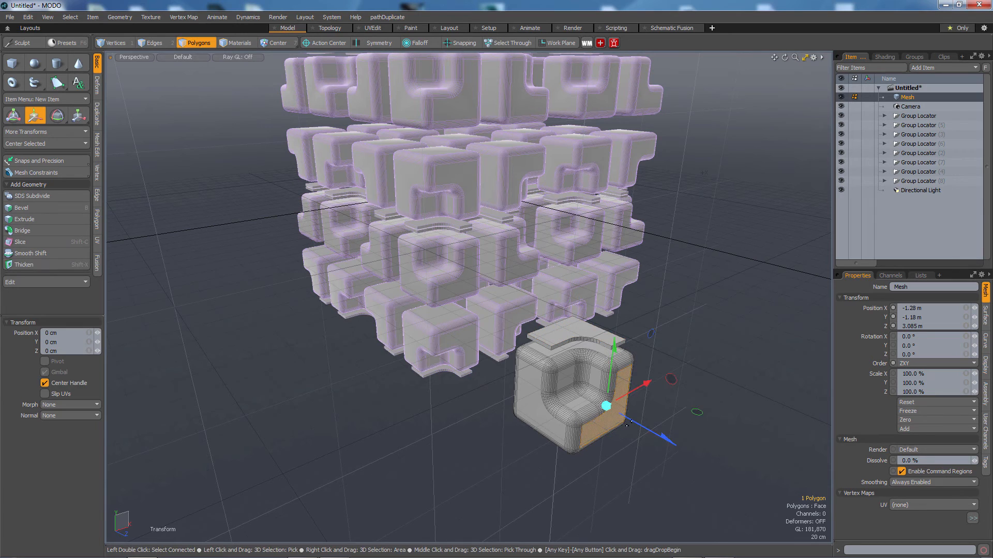
{"action": "key", "text": "shift+x"}
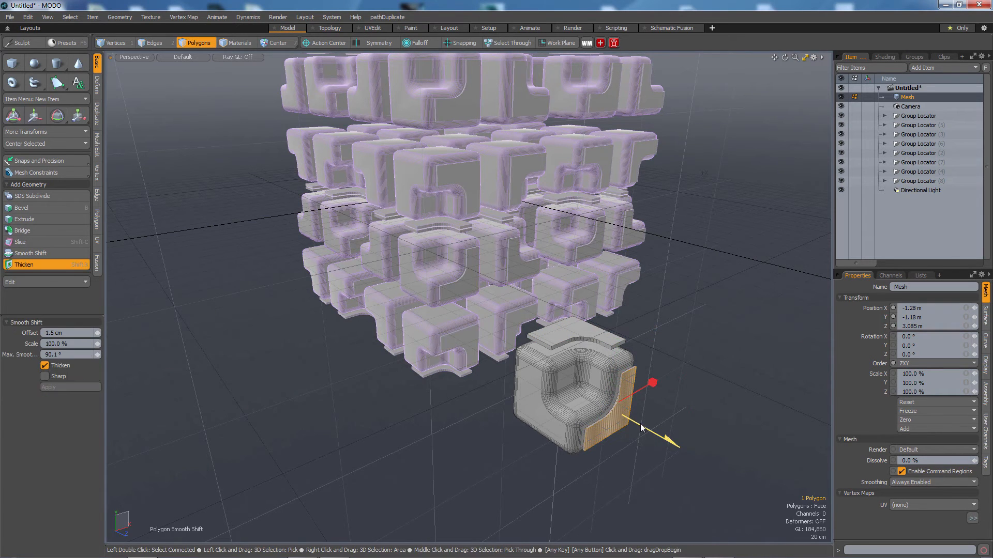
{"action": "key", "text": "space"}
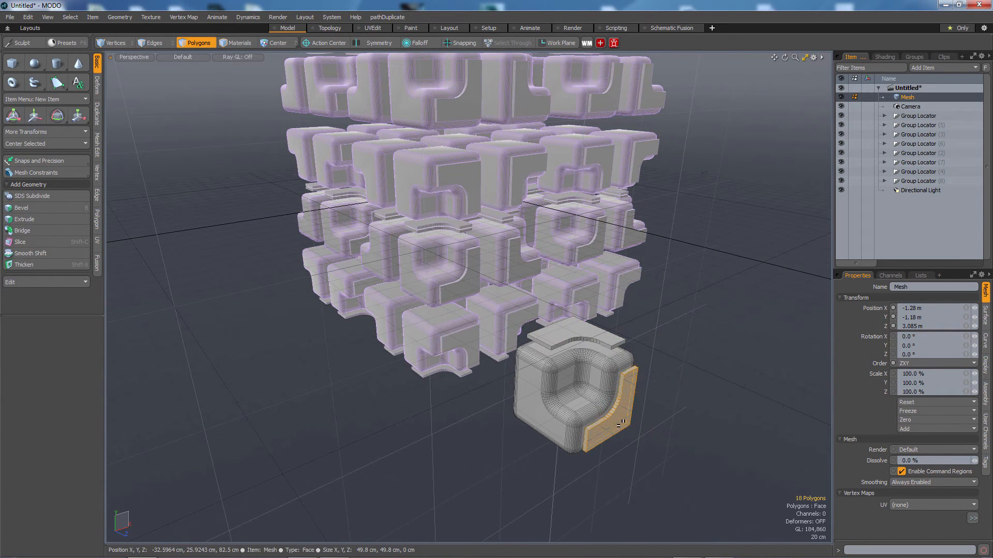
- Duplicate the notch's floor polygon, move the copy outside the cube along X, and thicken it by about 2 cm into a small plate
{"action": "left_click", "coordinate": [578, 405]}
{"action": "key", "text": "w"}
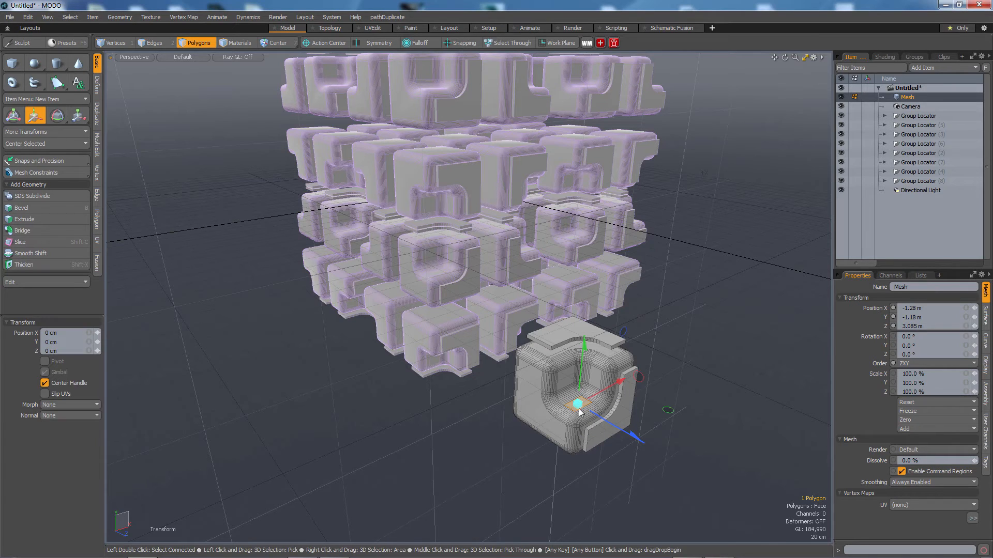
{"action": "left_click_drag", "start_coordinate": [594, 399], "coordinate": [532, 408]}
{"action": "key", "text": "shift+x"}
{"action": "key", "text": "space"}
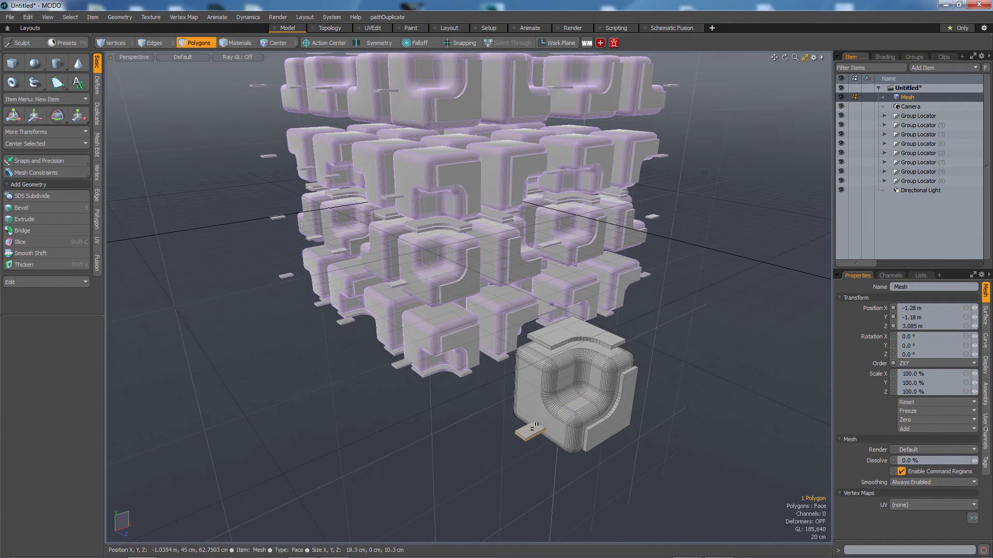
- Mirror the small plate across Y and raise the mirrored copy in Y until it sits close beside the first plate
{"action": "left_click_drag", "start_coordinate": [538, 446], "coordinate": [468, 463], "text": "alt"}
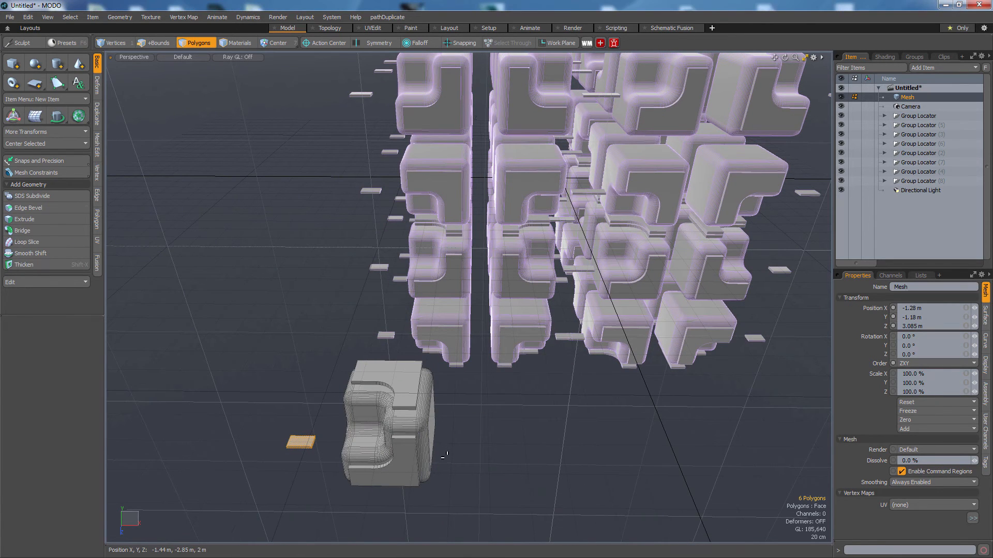
{"action": "key", "text": "shift+v"}
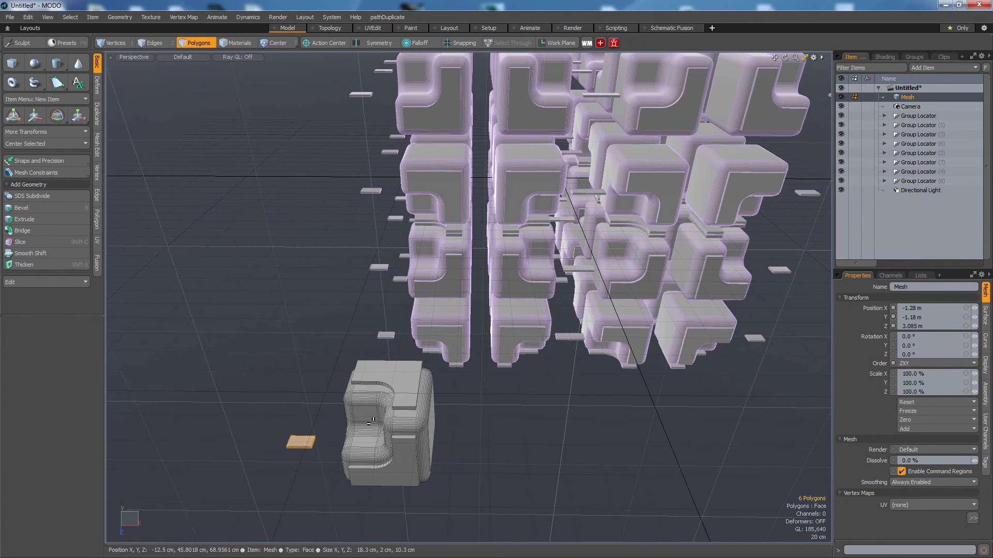
{"action": "double_click", "coordinate": [301, 444]}
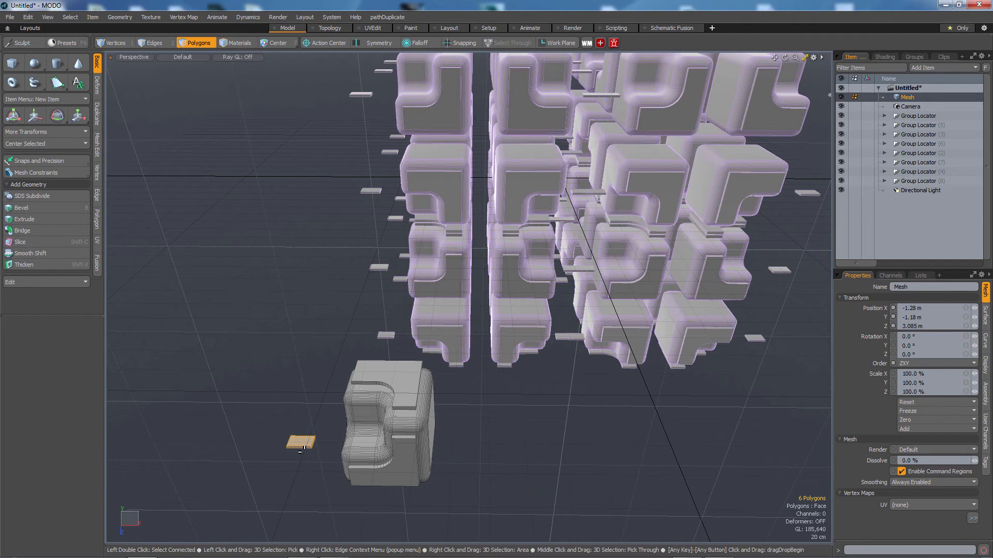
{"action": "key", "text": "shift+v"}
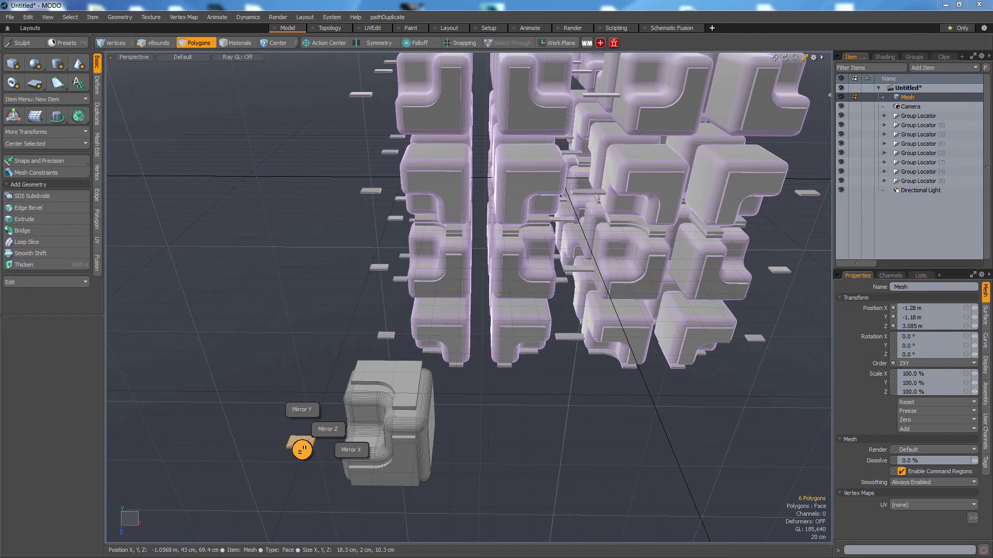
{"action": "left_click", "coordinate": [310, 411]}
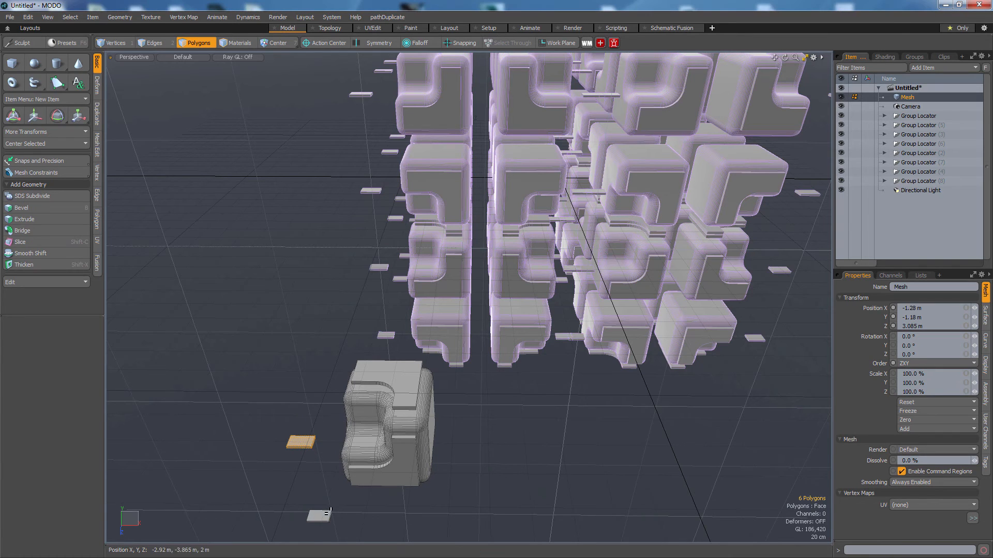
{"action": "key", "text": "w"}
{"action": "left_click_drag", "start_coordinate": [326, 512], "coordinate": [309, 440]}
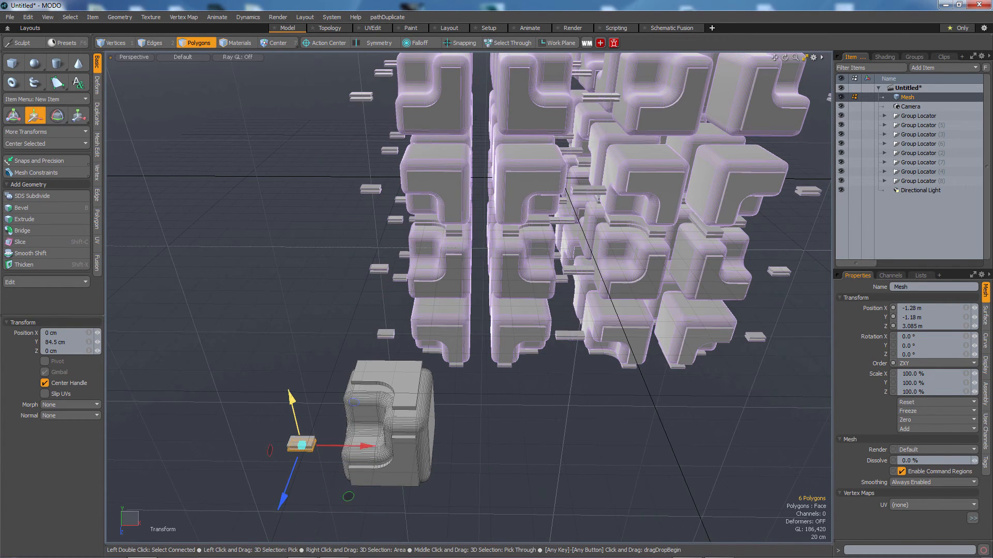
- Select both small plates and scale them uniformly to about 23.5%
{"action": "key", "text": "space"}
{"action": "right_click_drag", "start_coordinate": [273, 411], "coordinate": [322, 473], "text": "shift"}
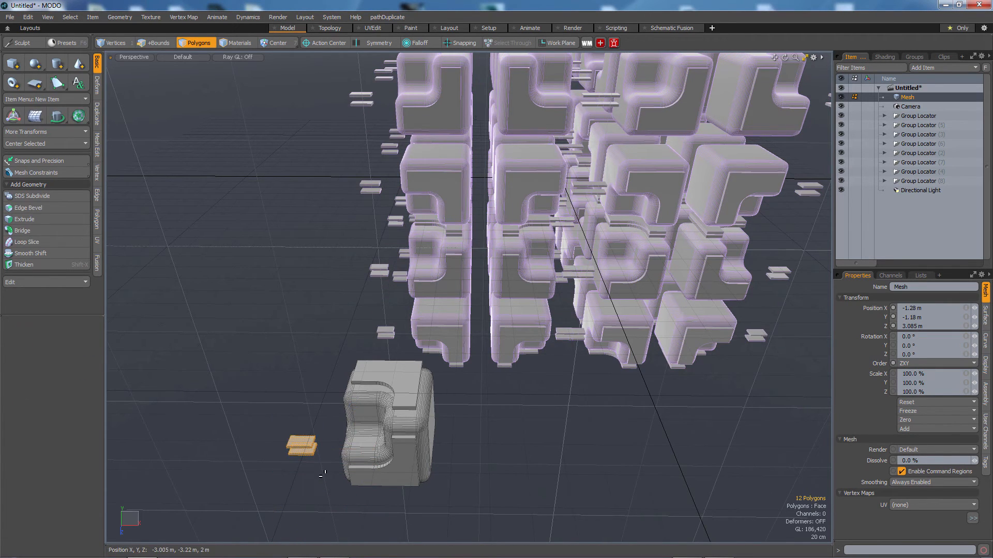
{"action": "key", "text": "r"}
{"action": "left_click_drag", "start_coordinate": [302, 446], "coordinate": [263, 445]}
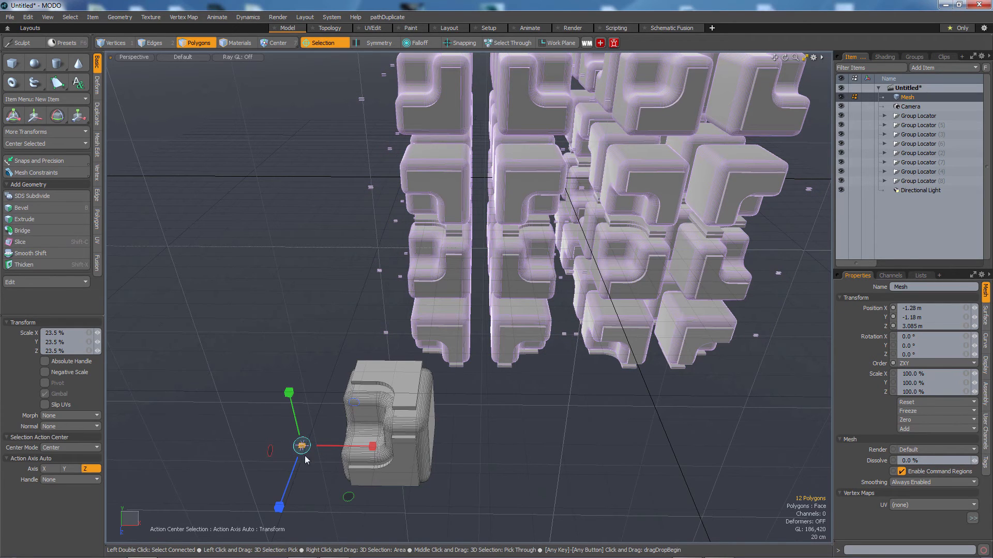
{"action": "key", "text": "space"}
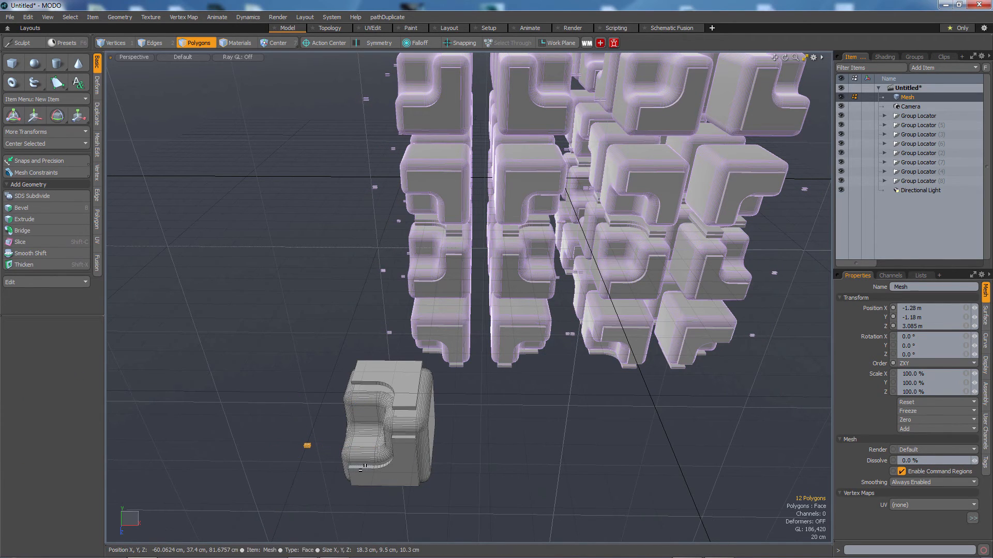
- Mirror the scaled plate pair across Z and move the mirrored pair about 64.5 cm in Z, back beside the cube
{"action": "key", "text": "shift+v"}
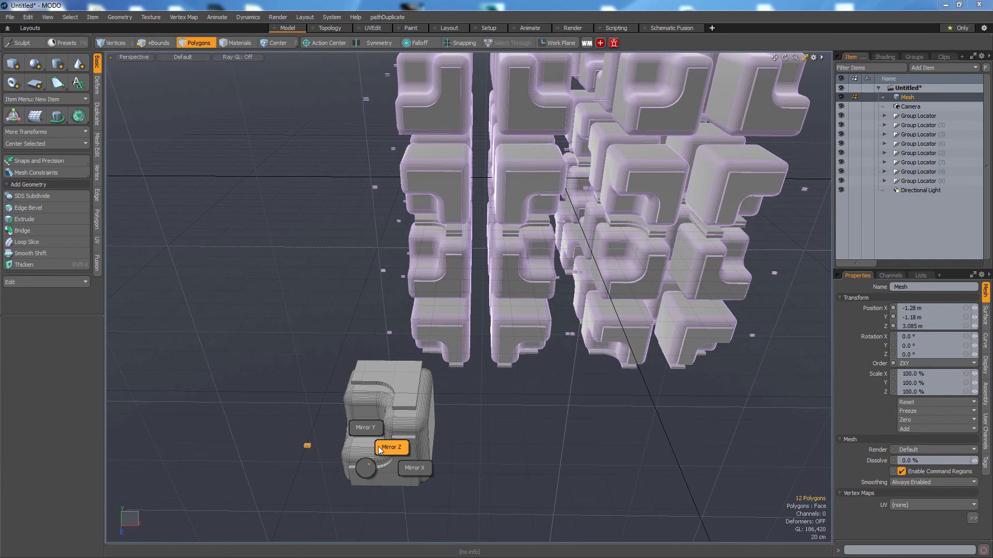
{"action": "left_click", "coordinate": [379, 449]}
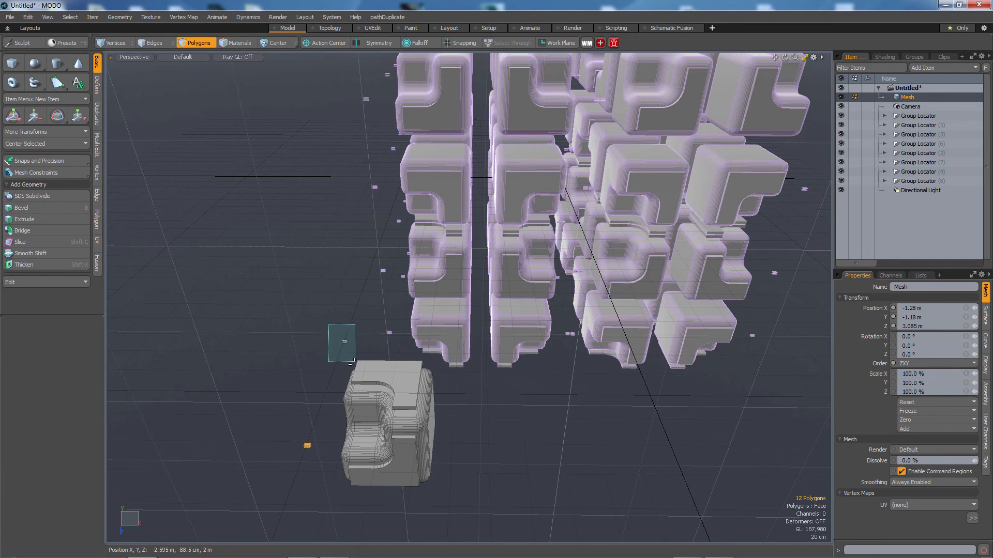
{"action": "key", "text": "w"}
{"action": "left_click_drag", "start_coordinate": [334, 372], "coordinate": [318, 415]}
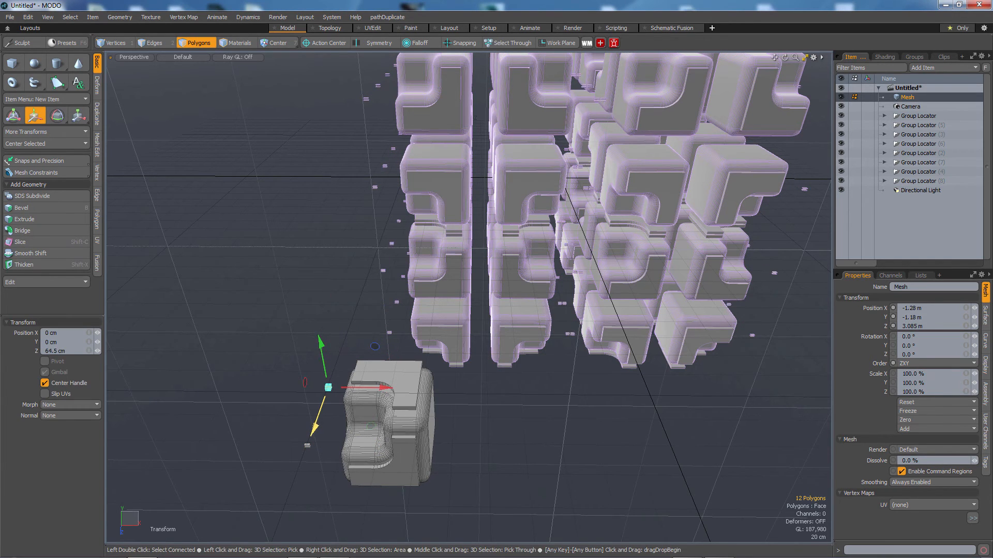
{"action": "key", "text": "space"}
- Select both plate pairs, mirror them across X, and move the mirrored pairs closer to the cube's opposite side
{"action": "right_click_drag", "start_coordinate": [280, 356], "coordinate": [341, 475], "text": "shift"}
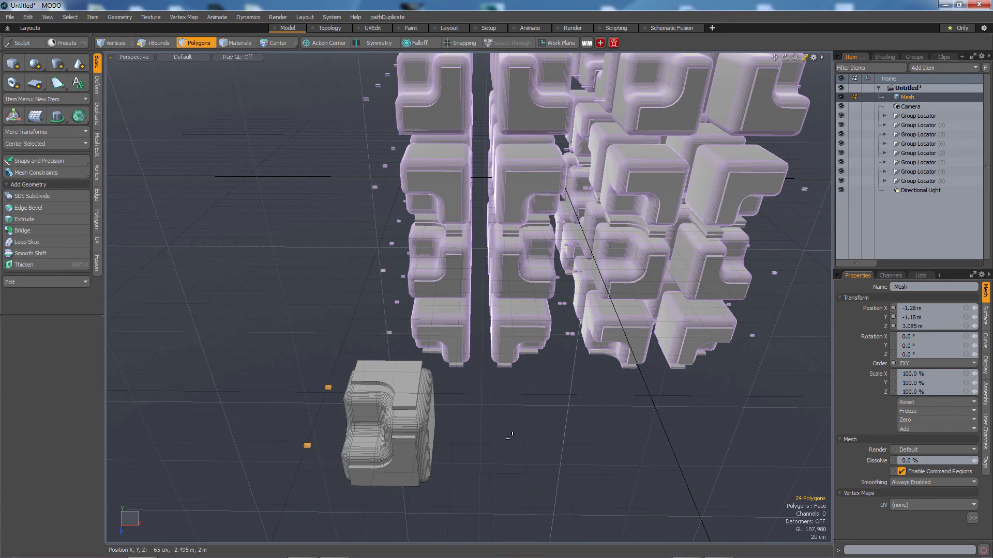
{"action": "key", "text": "shift+v"}
{"action": "left_click", "coordinate": [553, 433]}
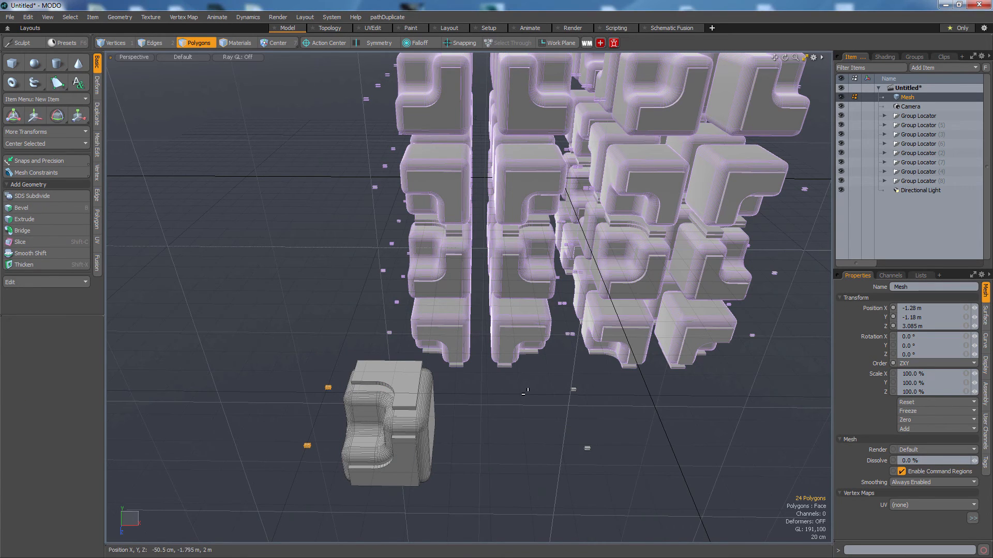
{"action": "right_click_drag", "start_coordinate": [532, 382], "coordinate": [628, 486]}
{"action": "key", "text": "w"}
{"action": "left_click_drag", "start_coordinate": [628, 419], "coordinate": [615, 385]}
{"action": "key", "text": "space"}
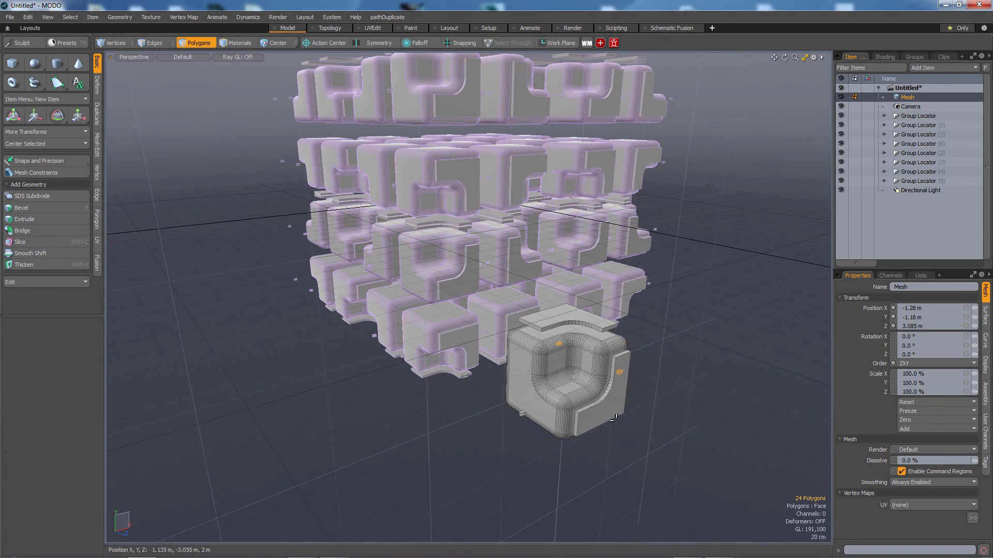
- Scale the thickened plate on the cube's positive Z side to about 27.5% and shift it along Z
{"action": "left_click", "coordinate": [611, 409]}
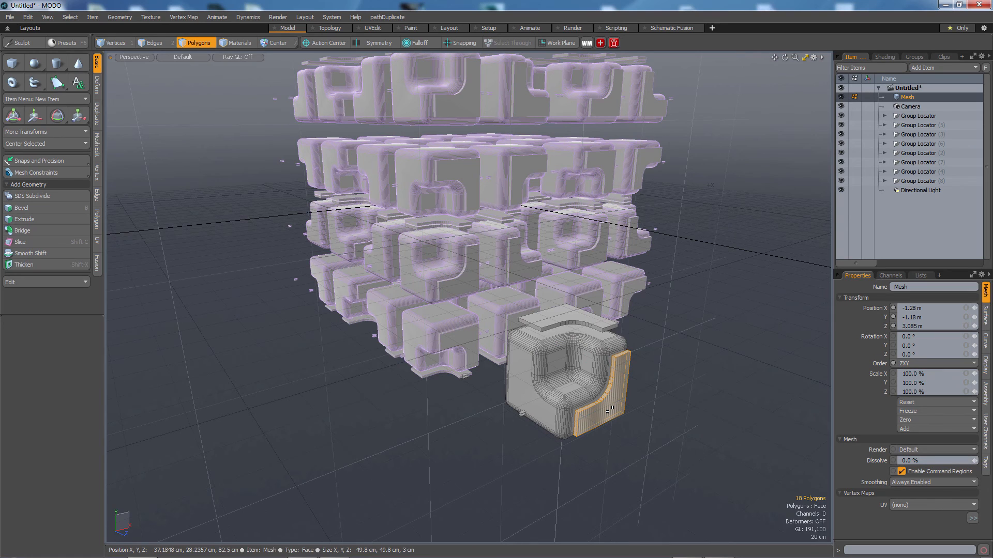
{"action": "key", "text": "r"}
{"action": "left_click_drag", "start_coordinate": [602, 393], "coordinate": [558, 393]}
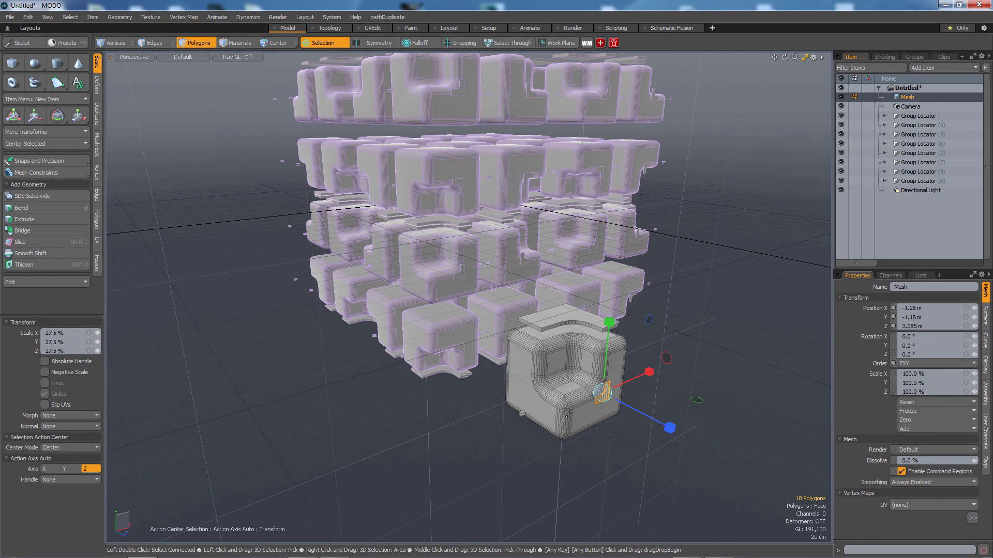
{"action": "key", "text": "w"}
{"action": "left_click_drag", "start_coordinate": [664, 423], "coordinate": [396, 354]}
{"action": "key", "text": "space"}
- Duplicate the cube's bottom face, lower the copy below the cube and thicken it into a plate
{"action": "key", "text": "space"}
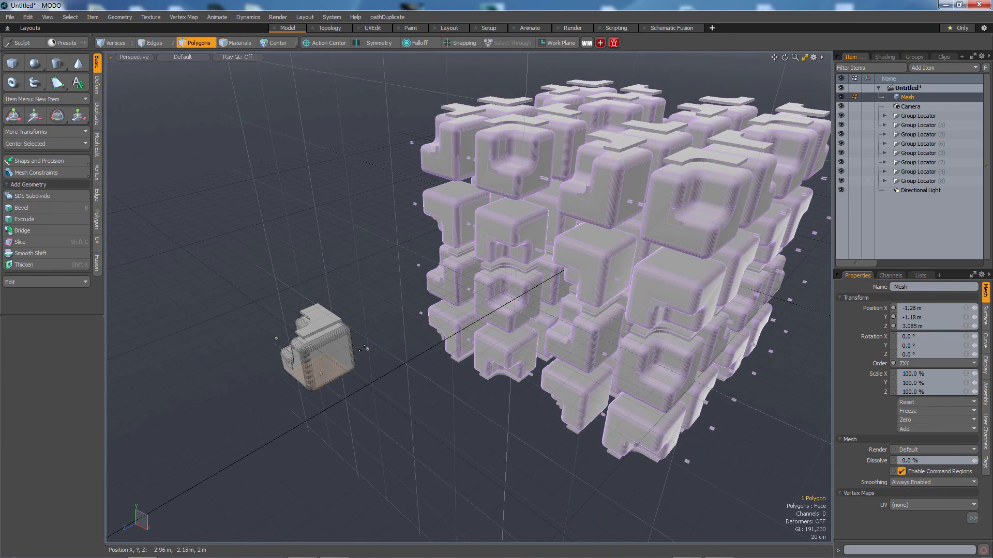
{"action": "key", "text": "w"}
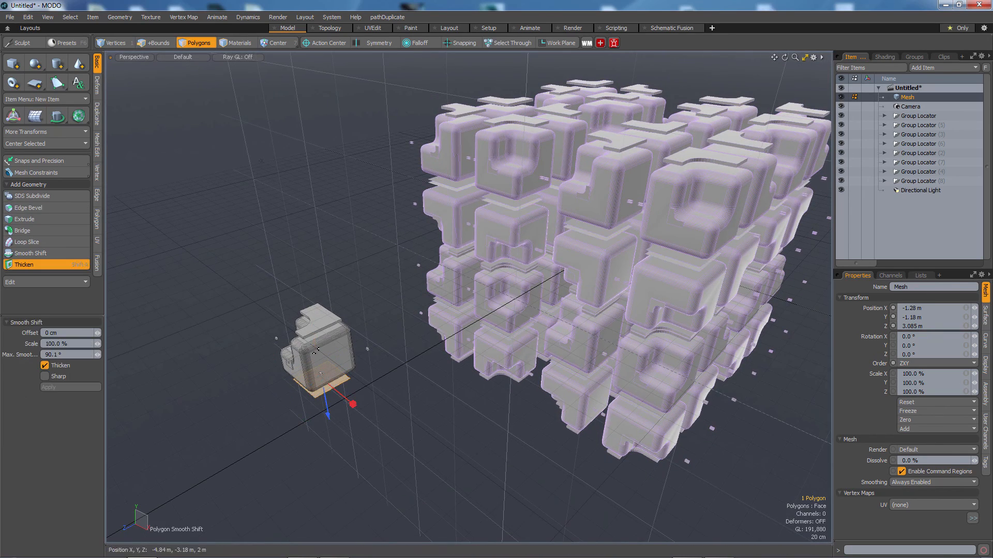